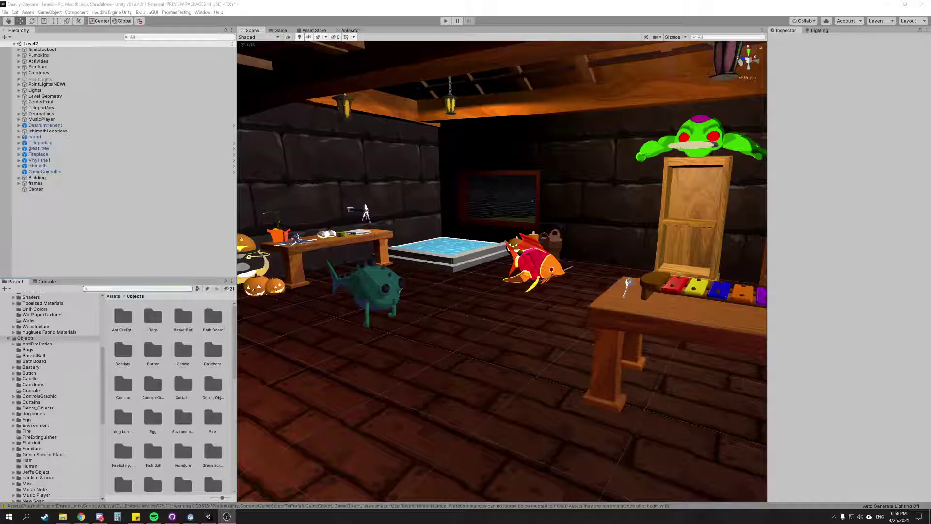
- Open Finley_Angry_New_02.ma from the Finley animations folder in Maya, accept the student version notice, and scrub the animation to its end
mouse_move(65, 517)
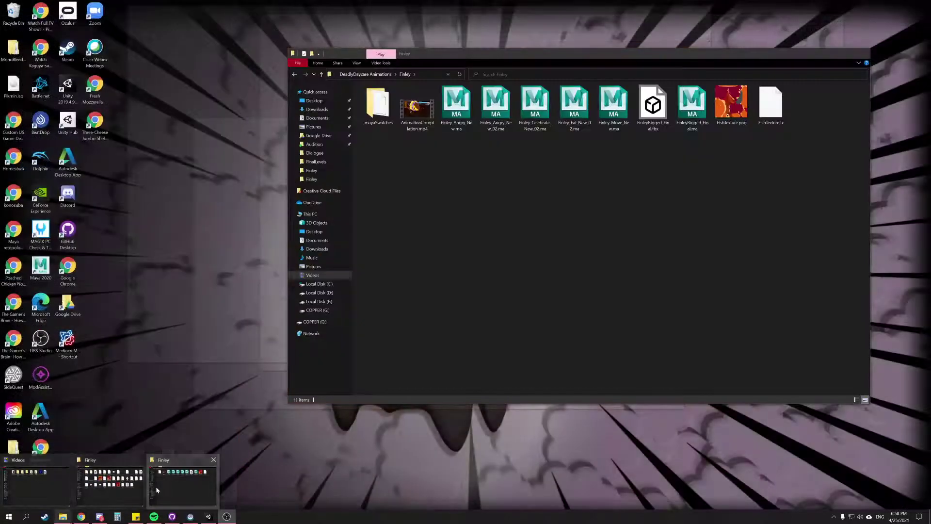
left_click(156, 486)
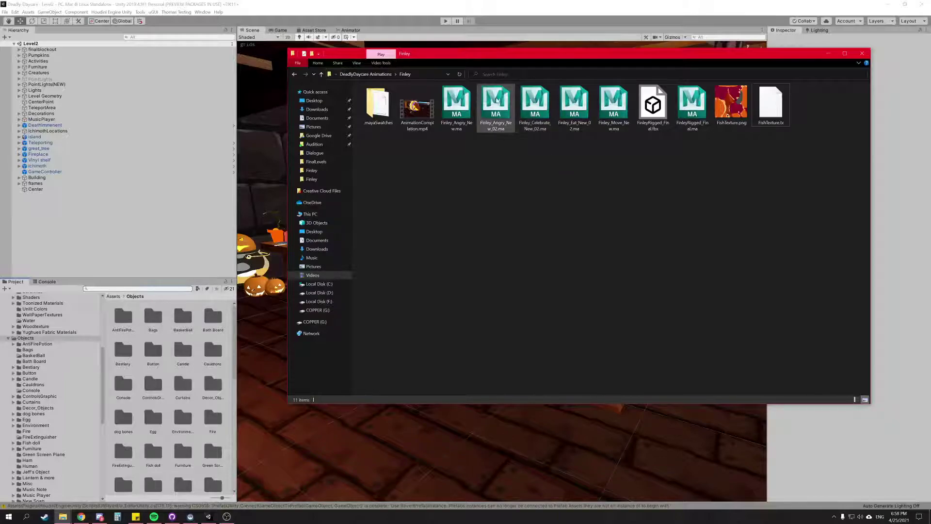
left_click(496, 107)
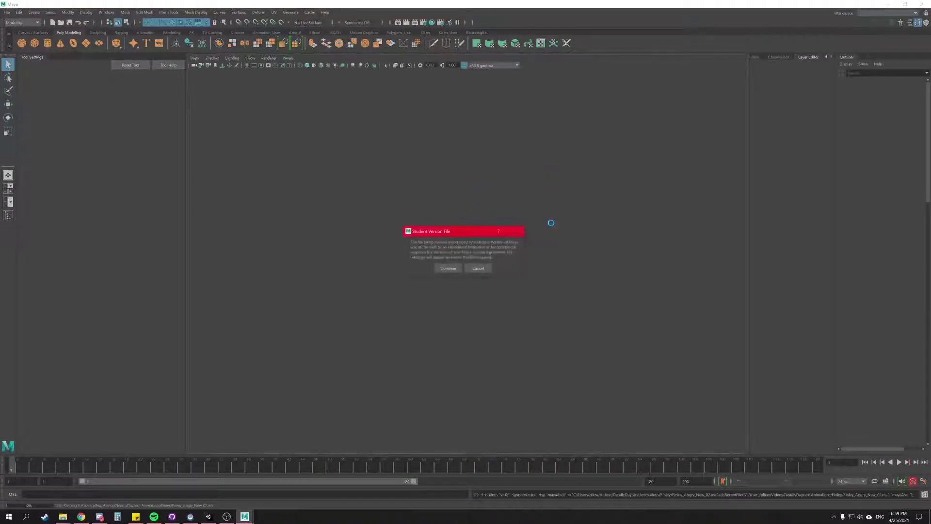
left_click(449, 268)
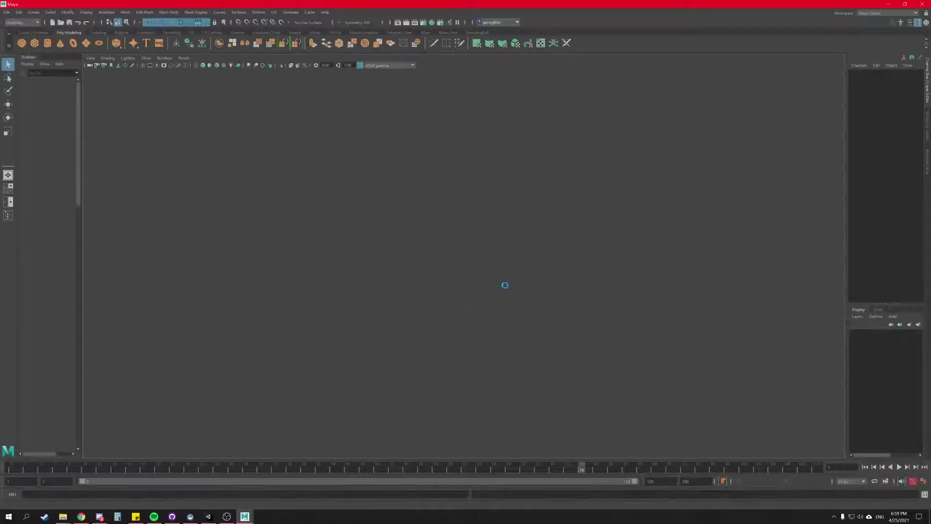
key("alt+v")
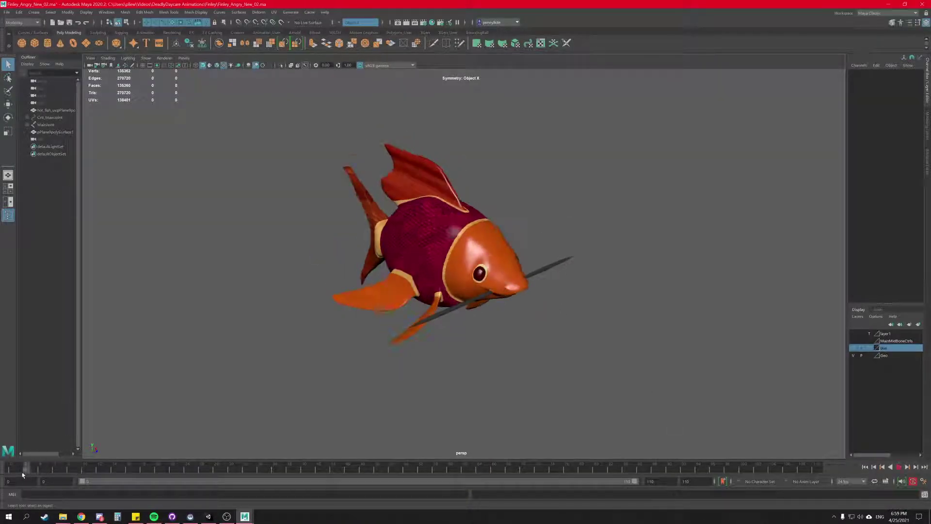
left_click_drag(238, 469, 848, 475)
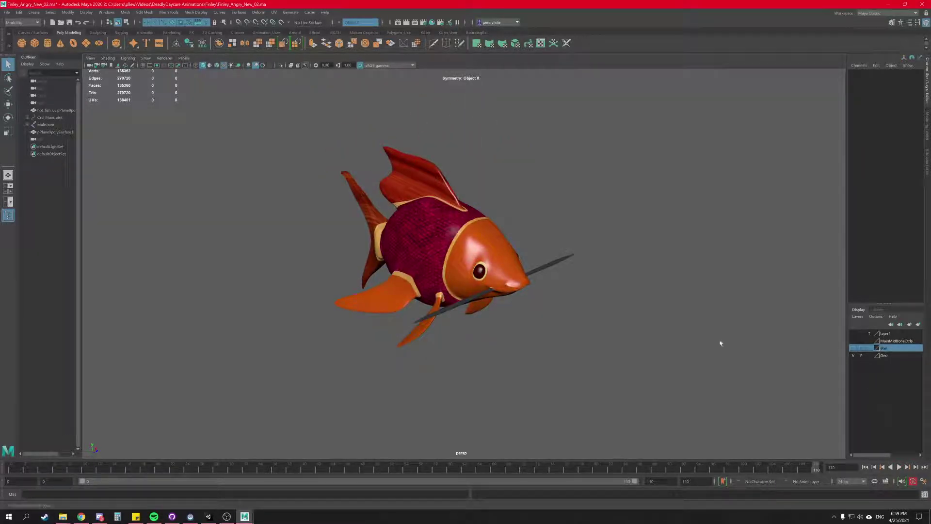
- Show the skeleton's display layer, hide the Geo layer, and select the fish's MainJoint skeleton
left_click(853, 348)
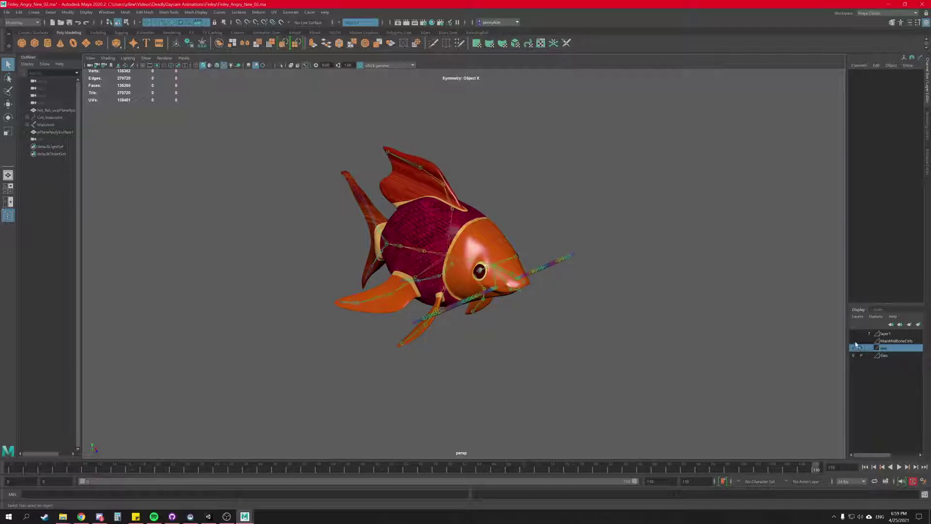
left_click(853, 356)
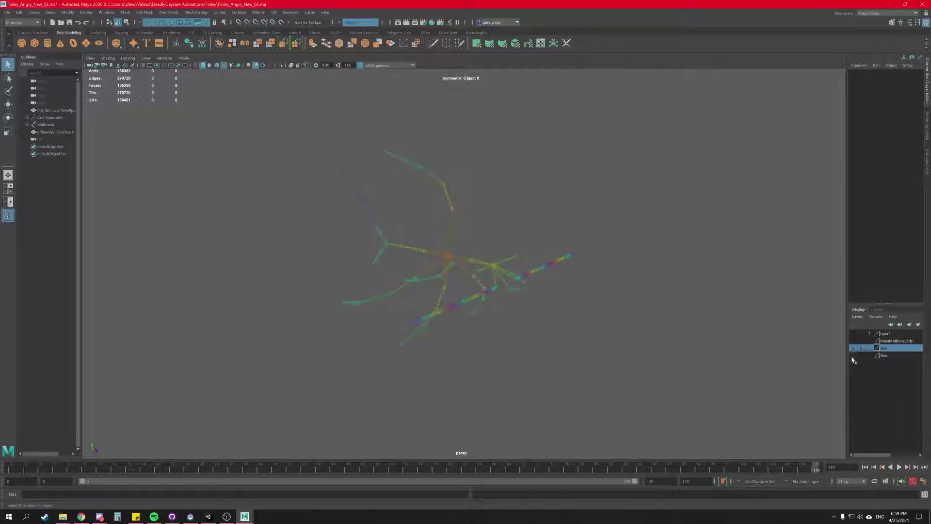
left_click(853, 356)
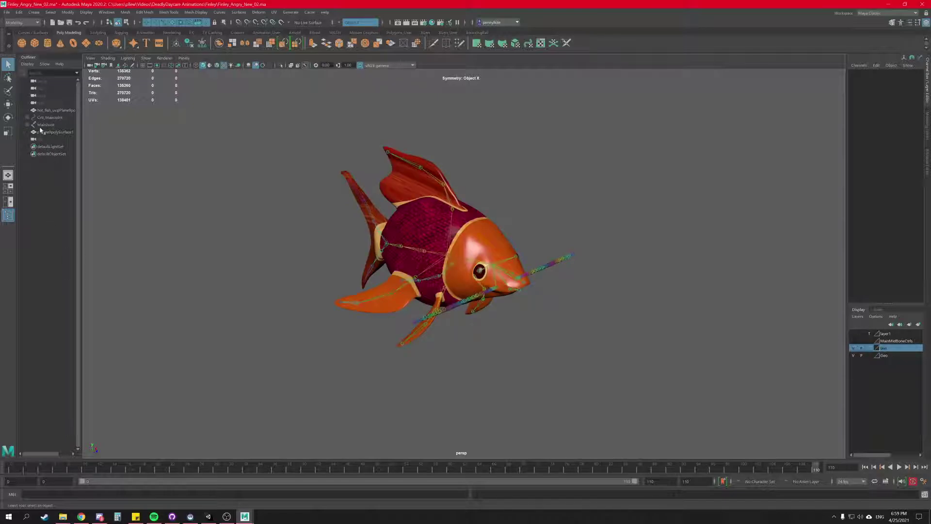
left_click(853, 356)
left_click_drag(281, 145, 701, 418)
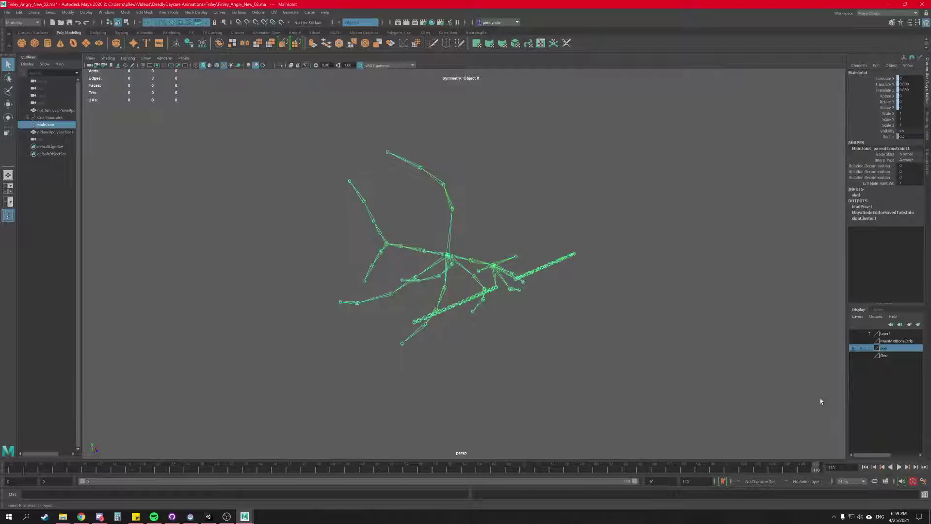
- Toggle the skeleton layer off and on, and make the Geo layer visible again
left_click(853, 348)
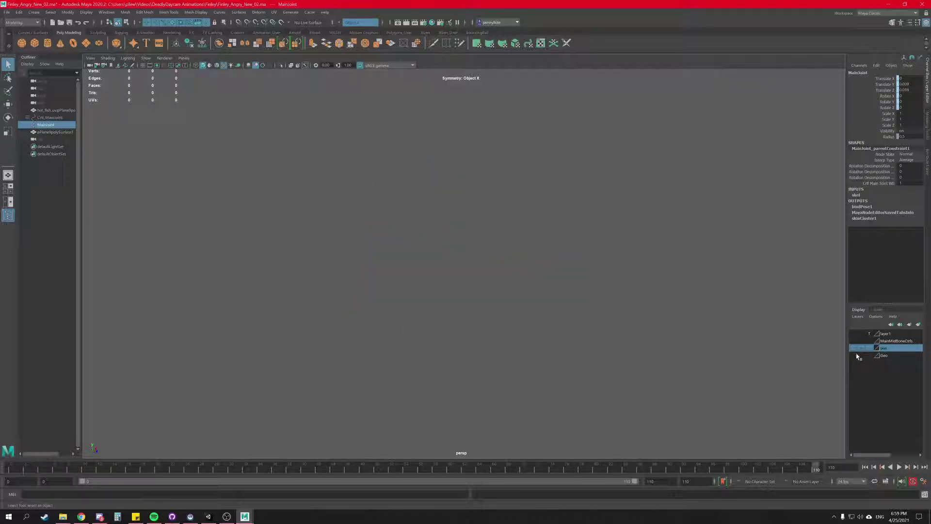
left_click(853, 348)
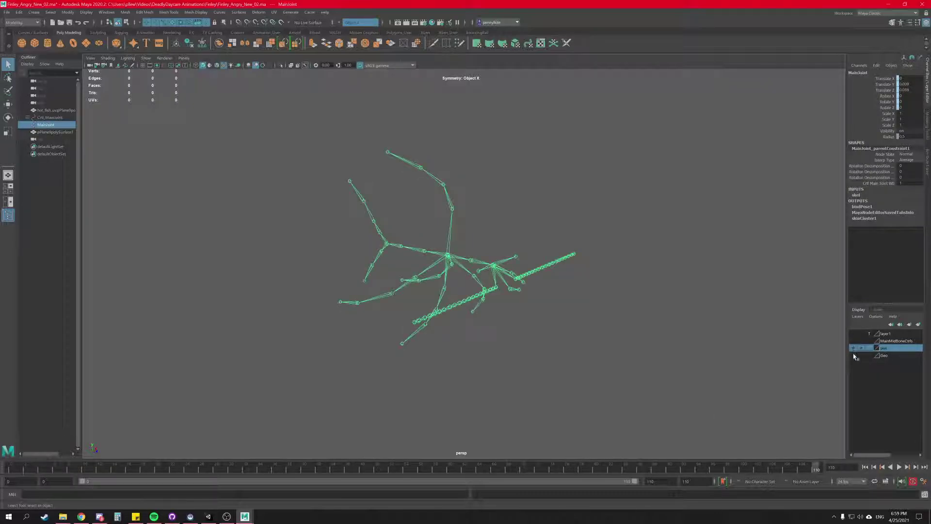
left_click(853, 356)
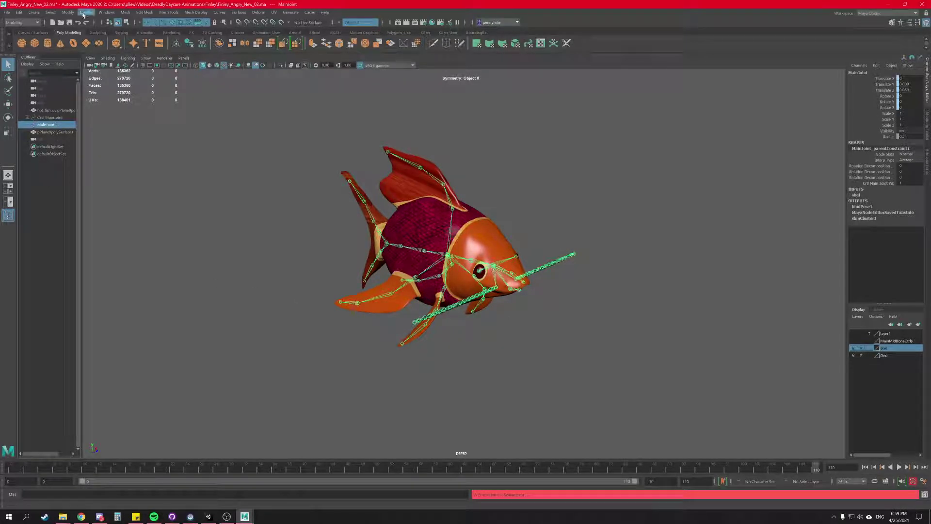
- Select the entire joint hierarchy under MainJoint and check the selected child joints in the outliner
left_click(50, 12)
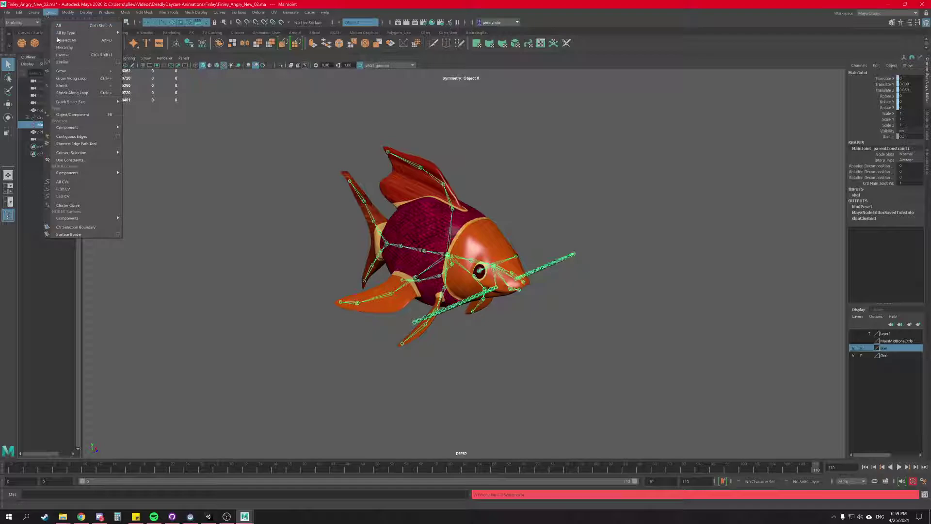
left_click(68, 48)
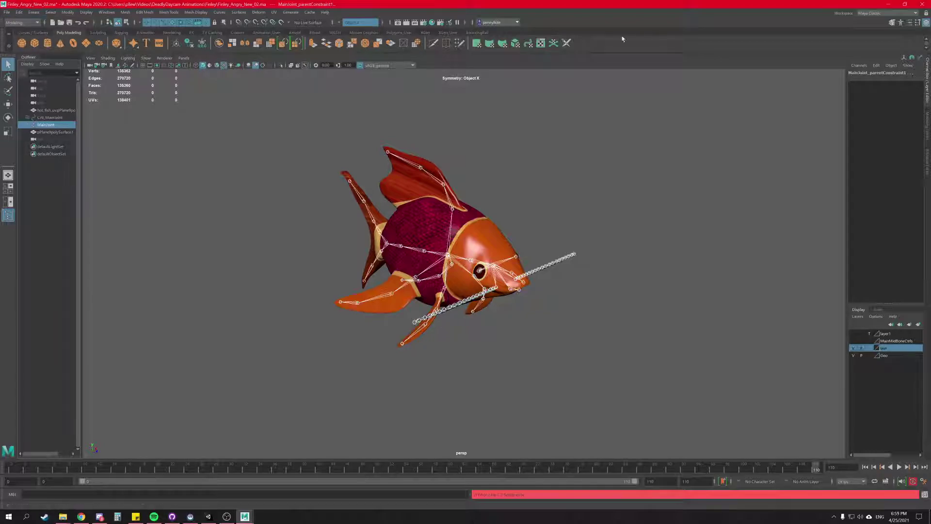
left_click(28, 125)
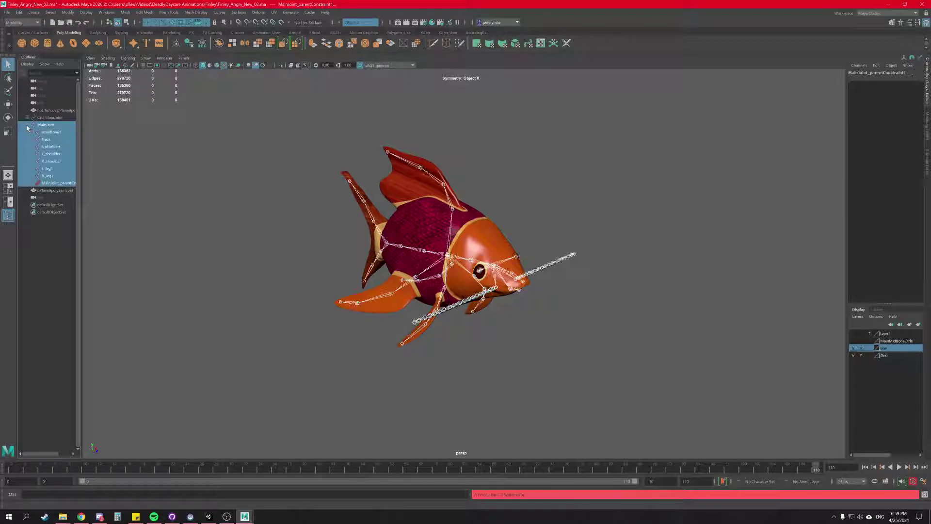
left_click(27, 125)
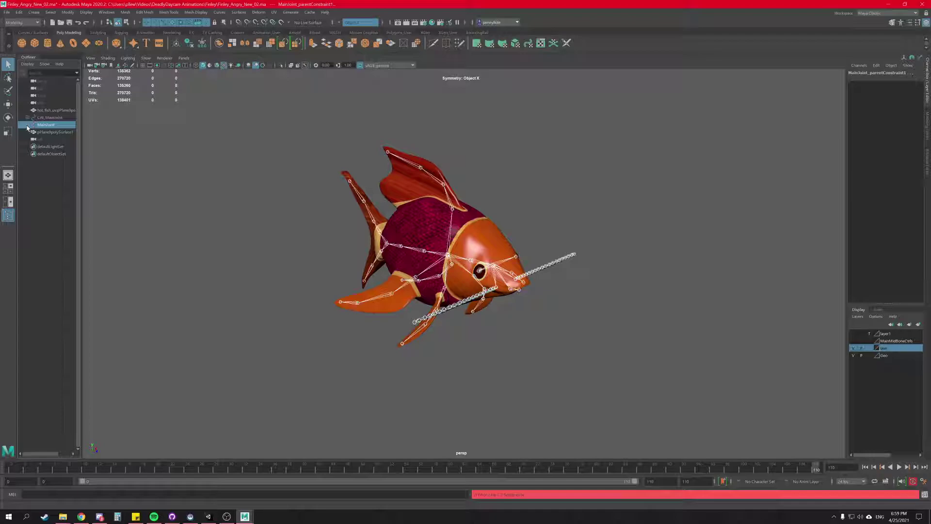
left_click(28, 125)
left_click(27, 125)
- Bake the simulation onto the selected joints as keyframes
left_click(20, 12)
mouse_move(53, 80)
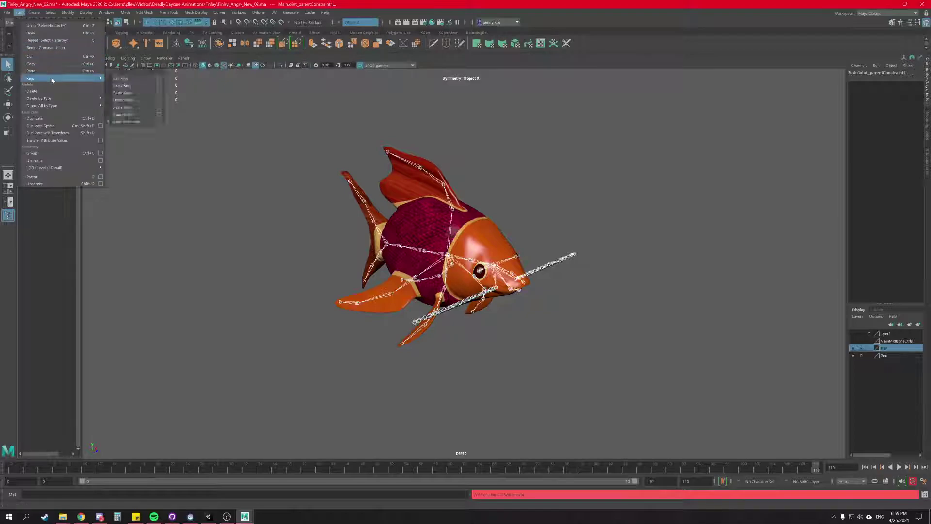
left_click(131, 122)
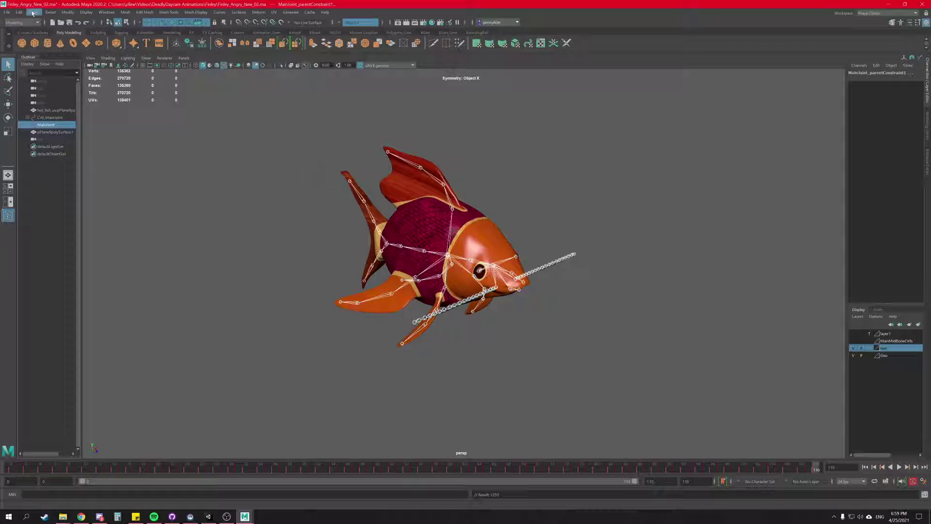
- Start an FBX export of the selected joints with Animation enabled, and review the Bake Animation options
left_click(9, 13)
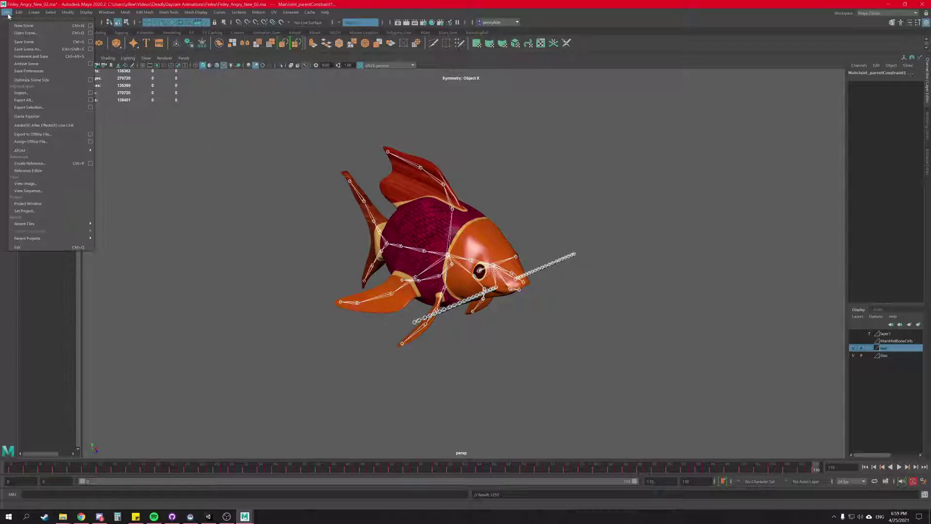
left_click(48, 106)
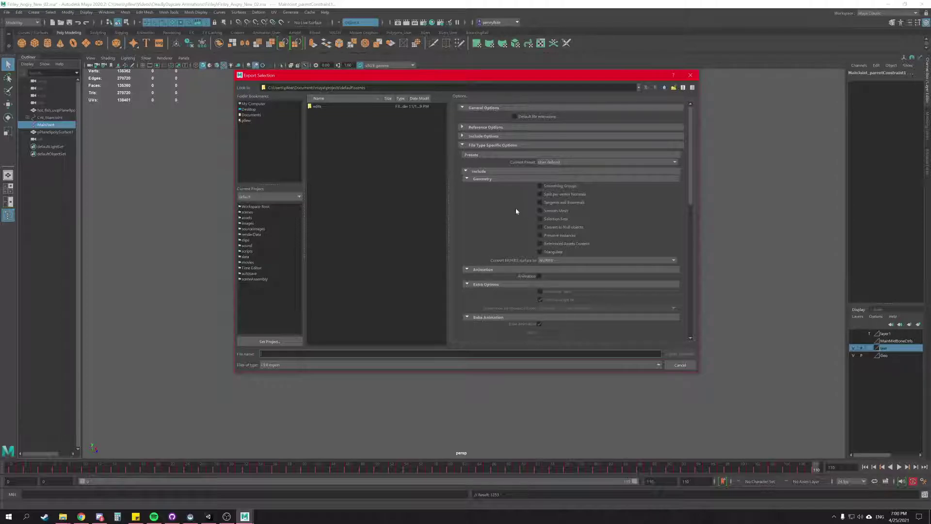
scroll(518, 263, "down", 4)
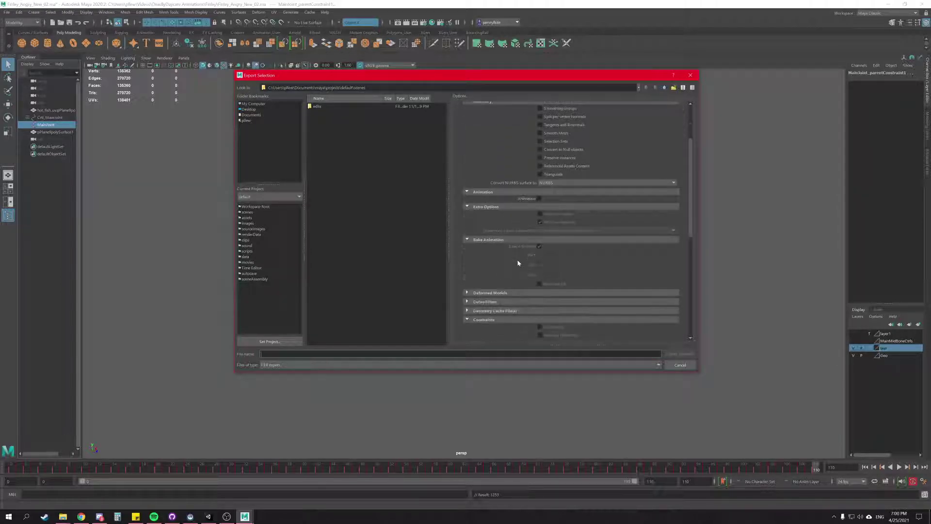
scroll(538, 247, "up", 2)
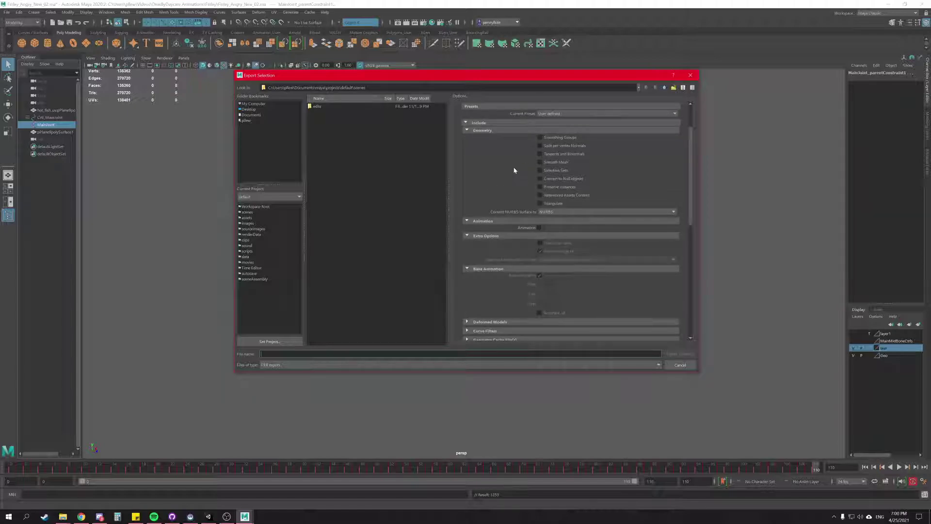
scroll(515, 184, "up", 3)
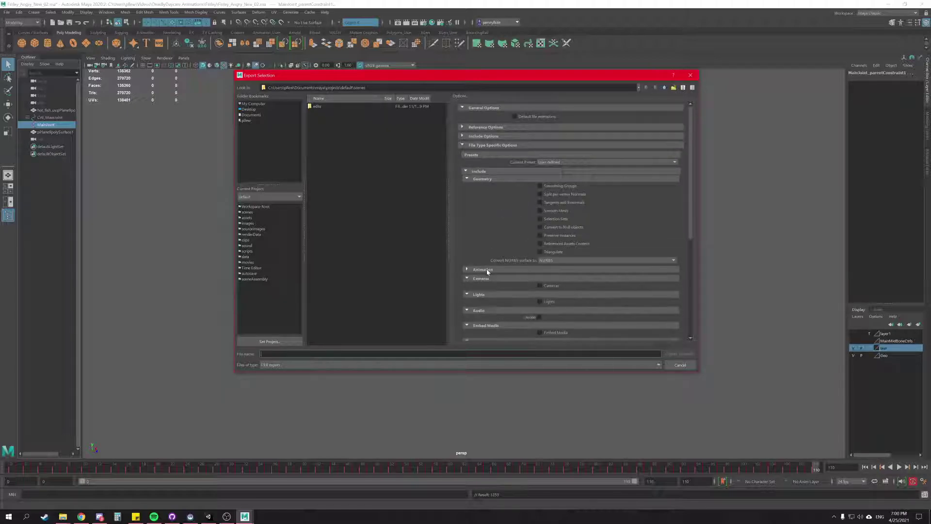
left_click(540, 276)
scroll(506, 316, "down", 1)
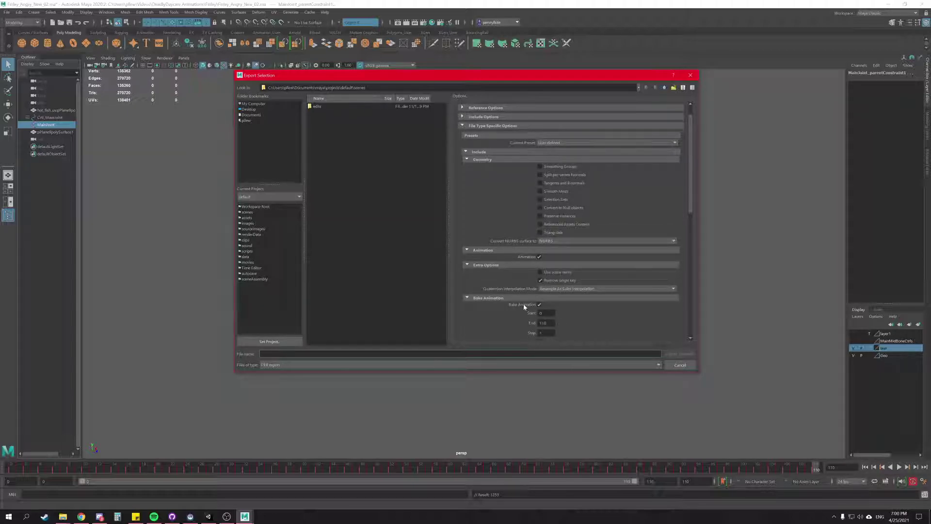
scroll(496, 286, "up", 1)
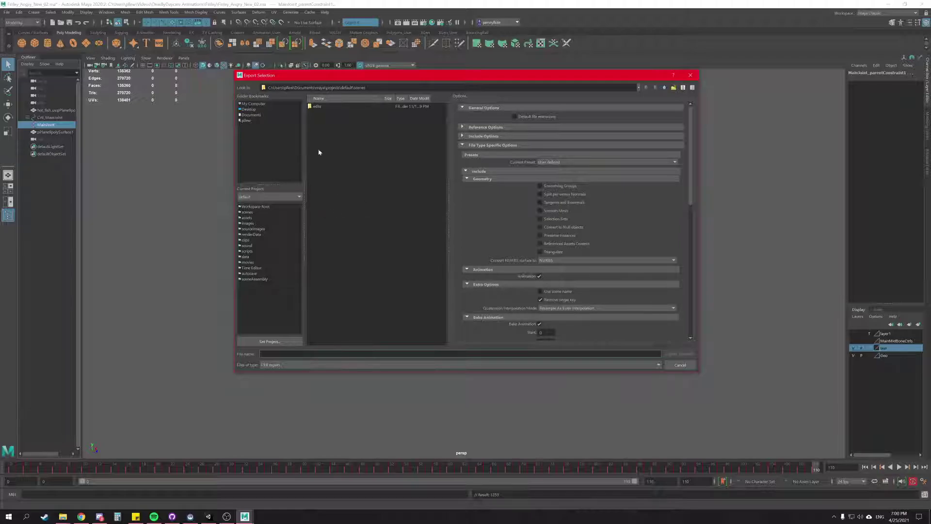
- Switch to the project's Finley creature folder in File Explorer and go up to the Deadly-Daycare Assets folder
mouse_move(60, 520)
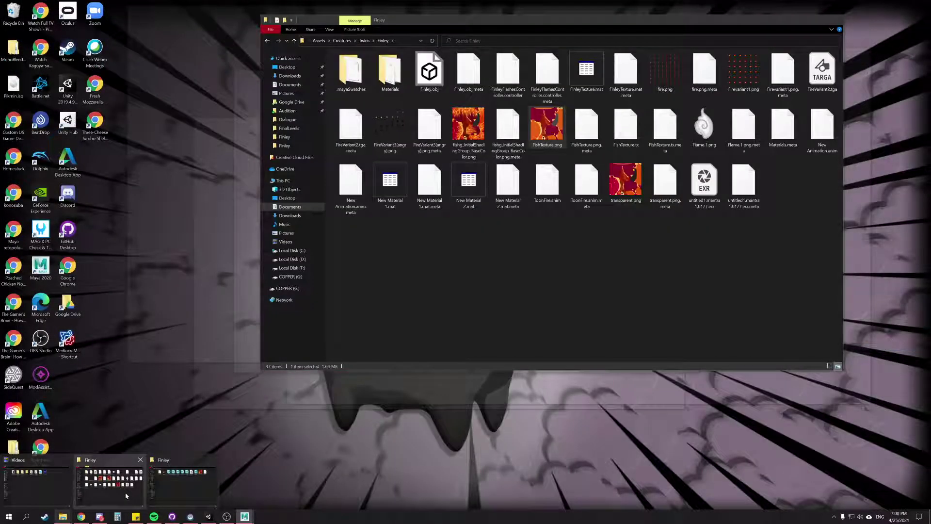
left_click(125, 493)
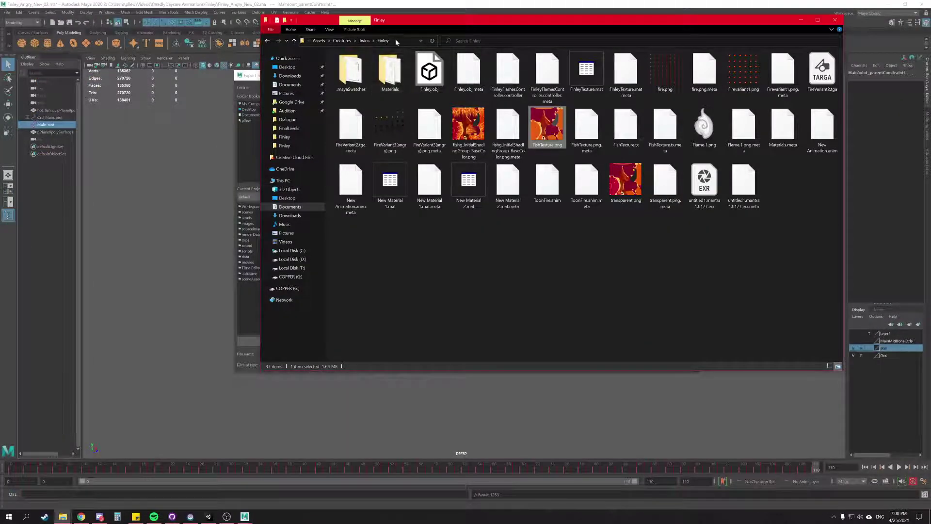
left_click(396, 42)
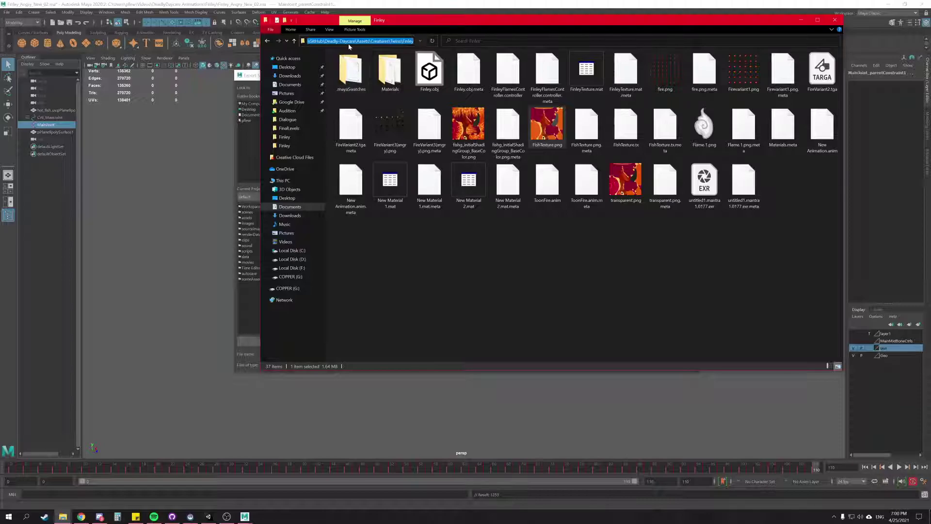
left_click_drag(414, 41, 369, 41)
key("BackSpace")
key("Return")
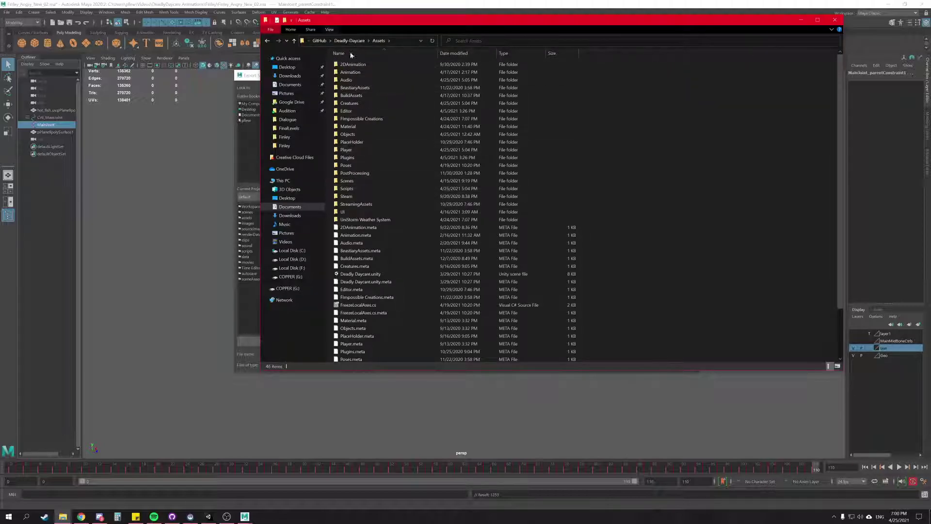
left_click(191, 516)
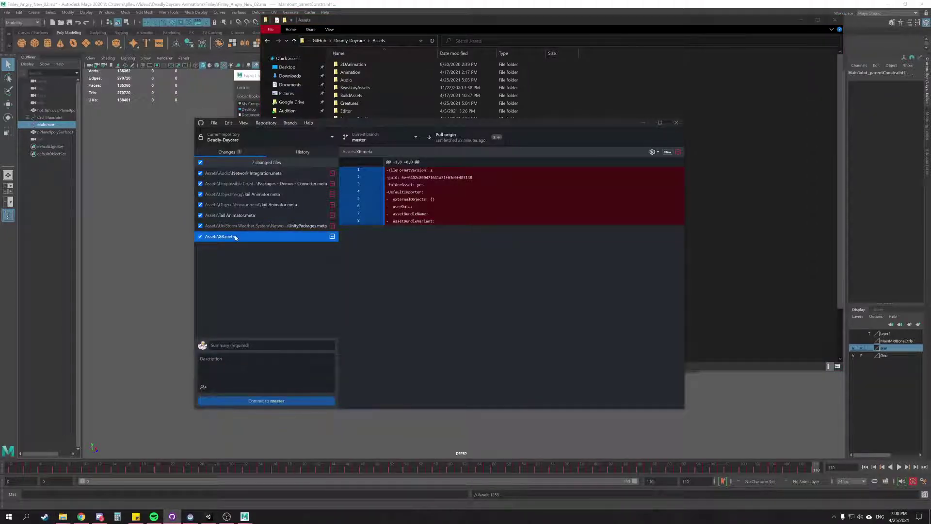
right_click(235, 237)
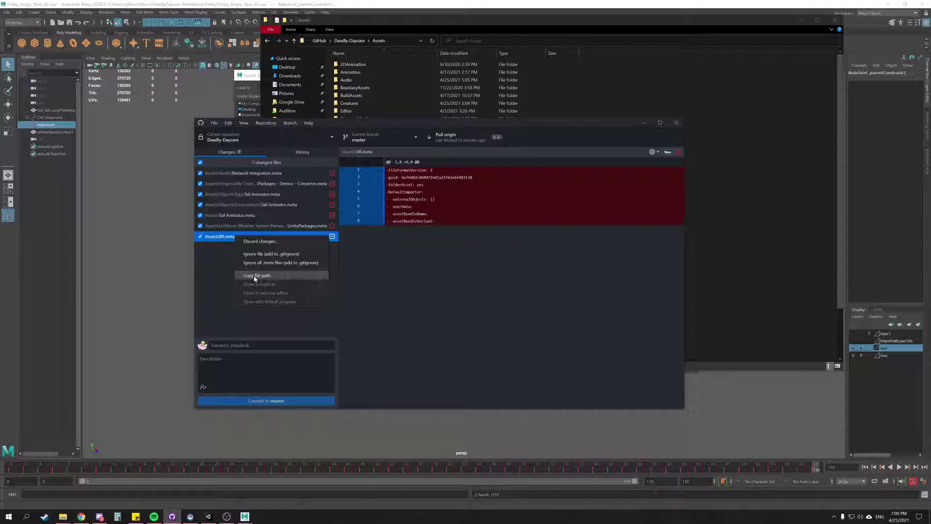
left_click(395, 20)
- Open the Finley folder within the Animation folder of the project's Assets
left_click(378, 41)
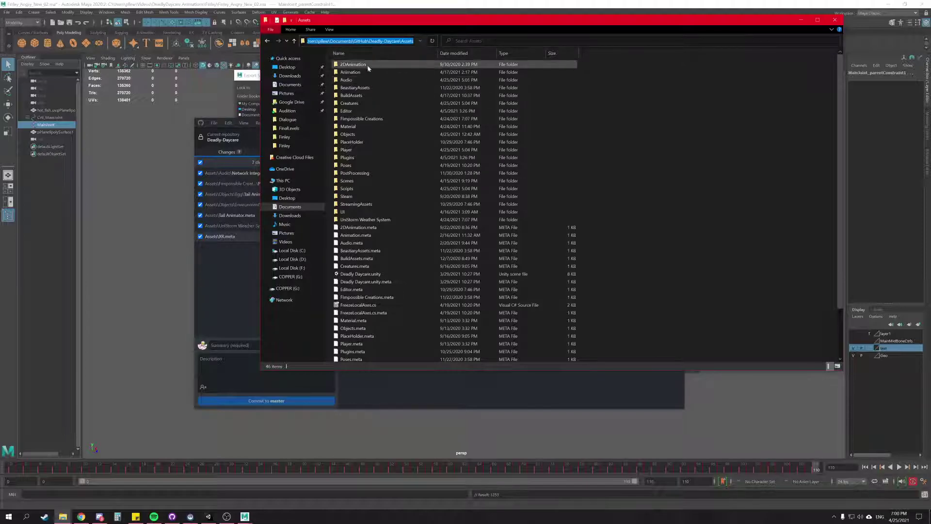
double_click(381, 72)
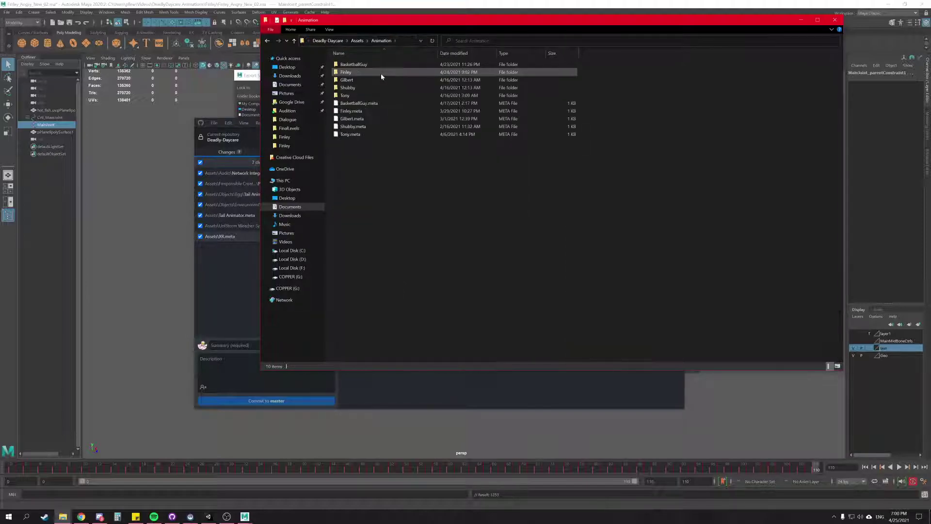
double_click(381, 73)
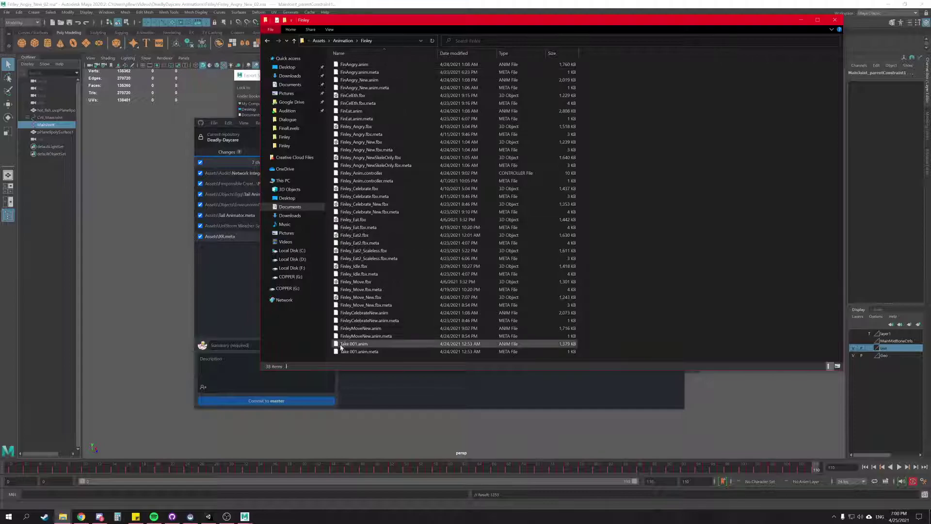
- Copy the path of the project's Animation\Finley folder and set it as the export location in Maya's Export Selection dialog
left_click(391, 42)
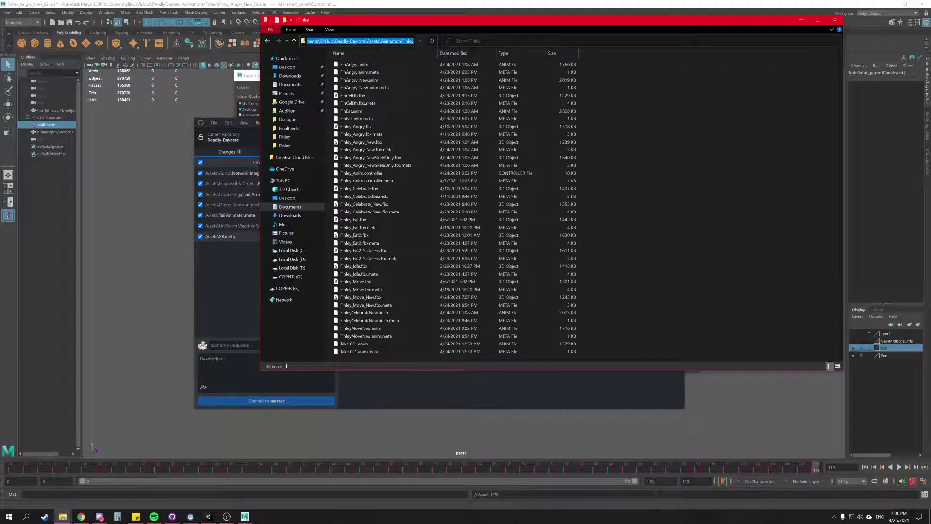
key("alt+Tab")
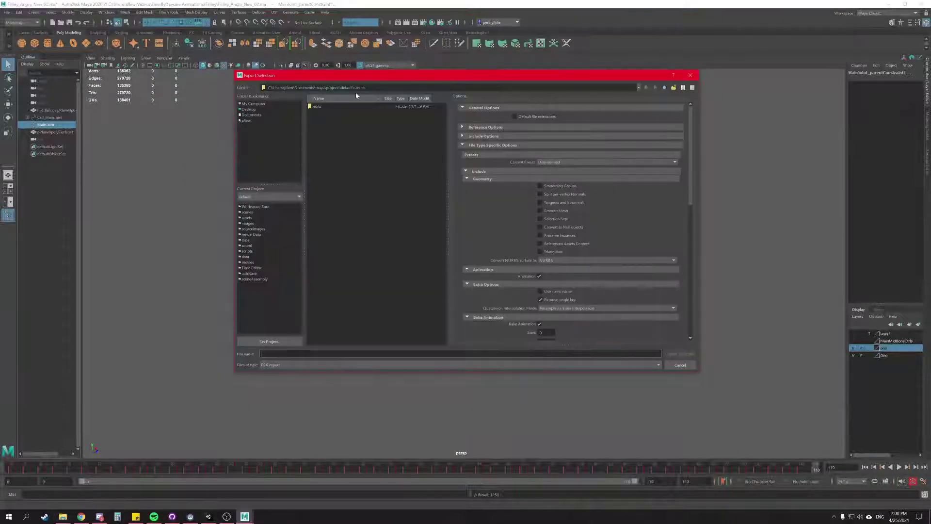
key("ctrl+v")
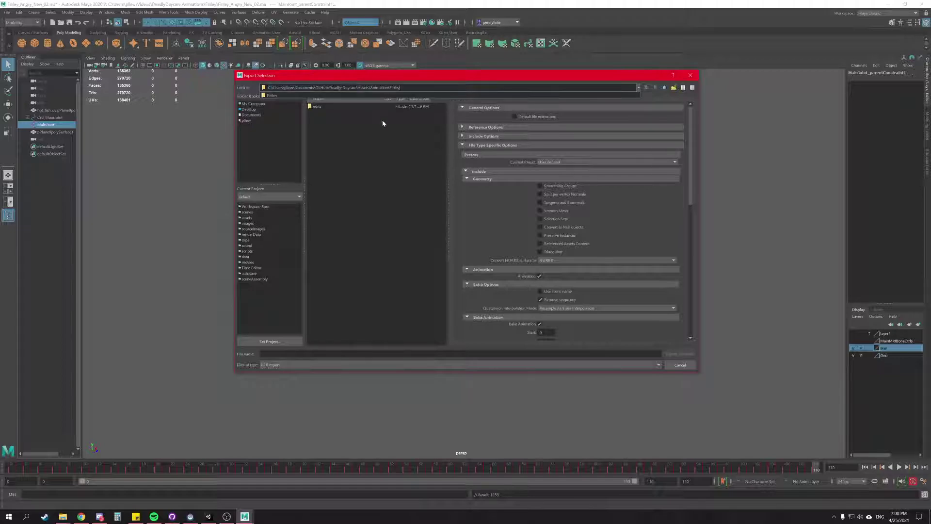
key("Return")
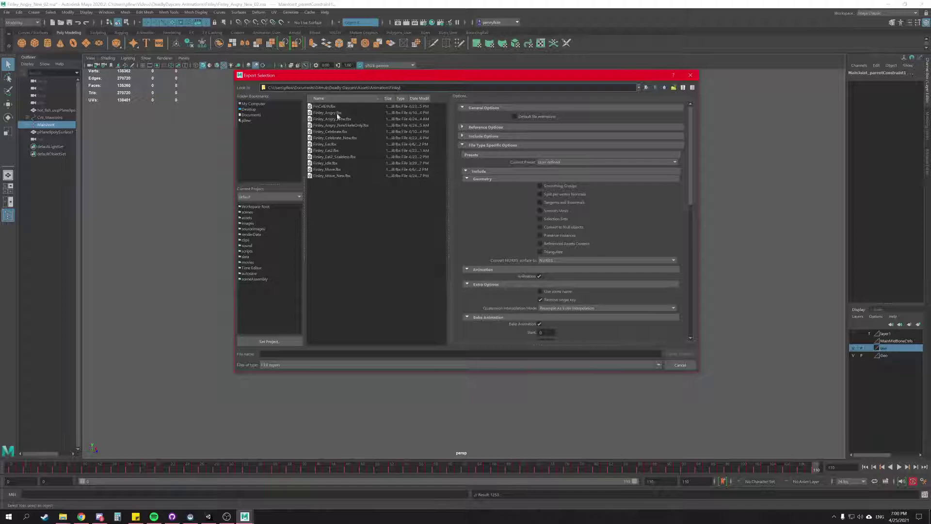
- Name the export Finley_Angry_End.fbx, based on the existing Finley_Angry.fbx name, and export the selection
left_click(337, 113)
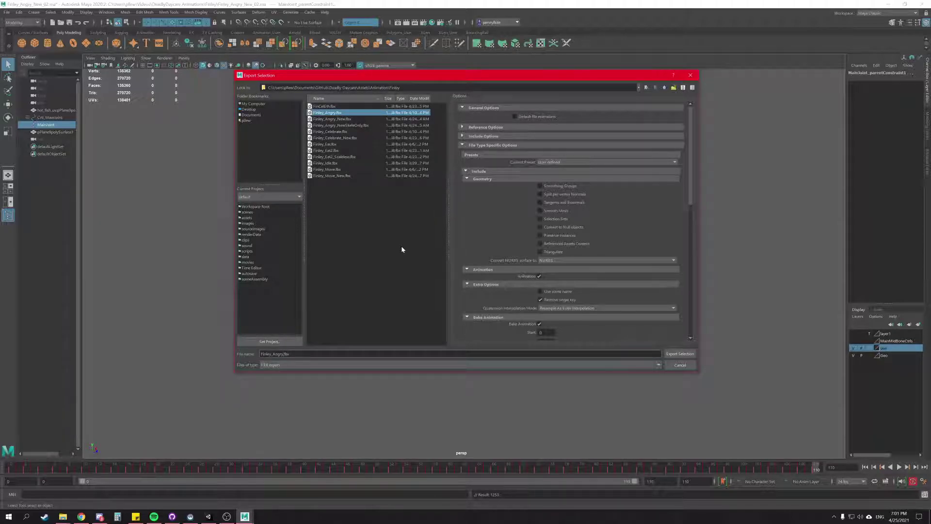
type("_End")
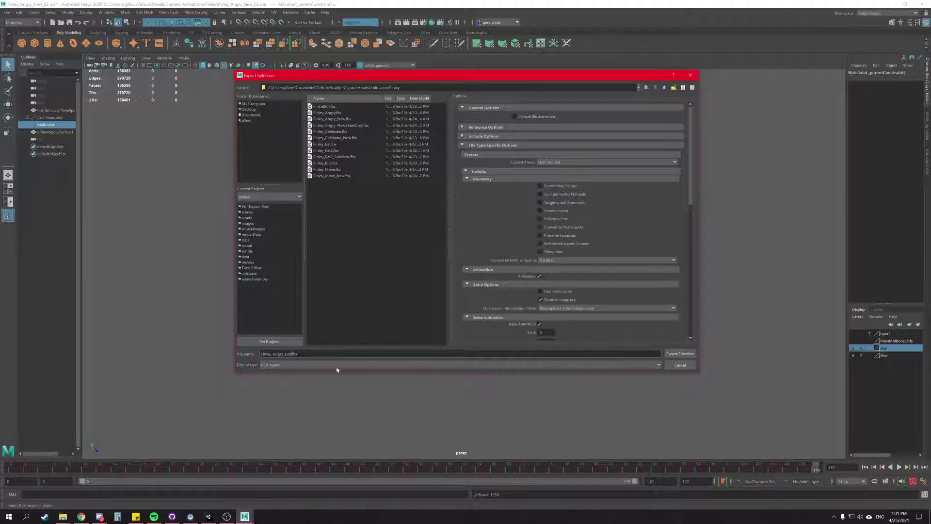
left_click(679, 353)
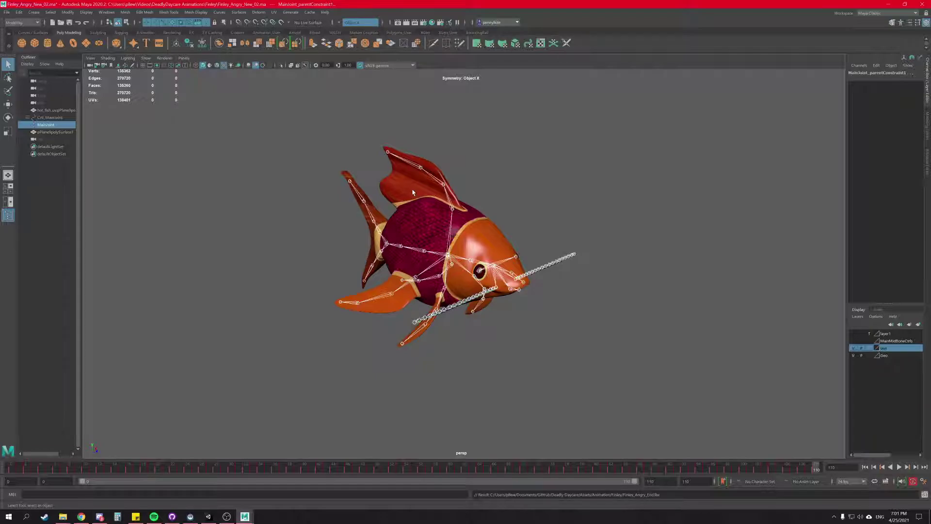
- Switch to the Deadly-Daycare project in Unity and open the Finley fish's prefab from the Level2 scene for editing
left_click(889, 4)
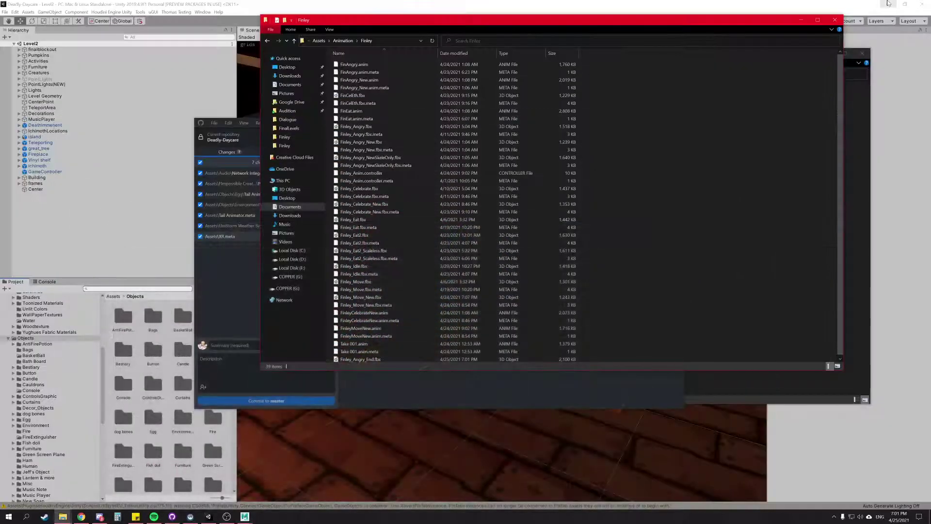
left_click(400, 3)
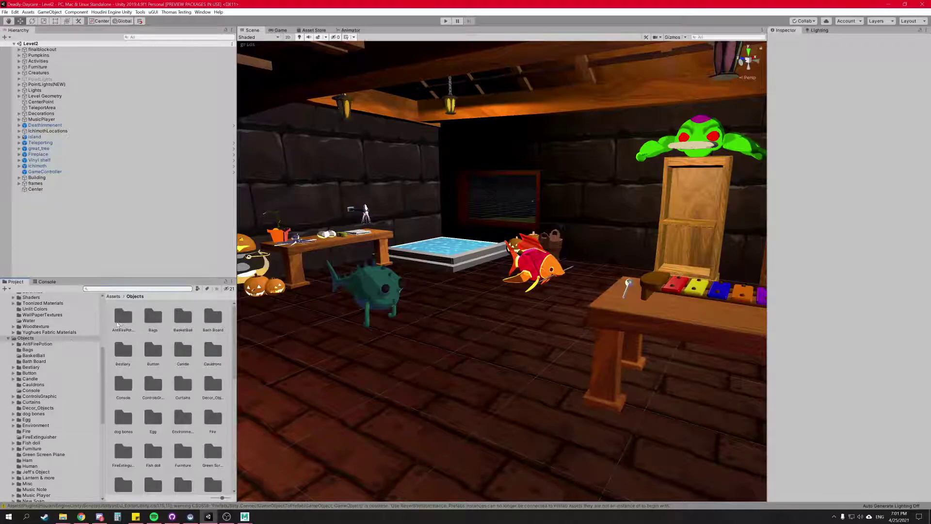
left_click(530, 263)
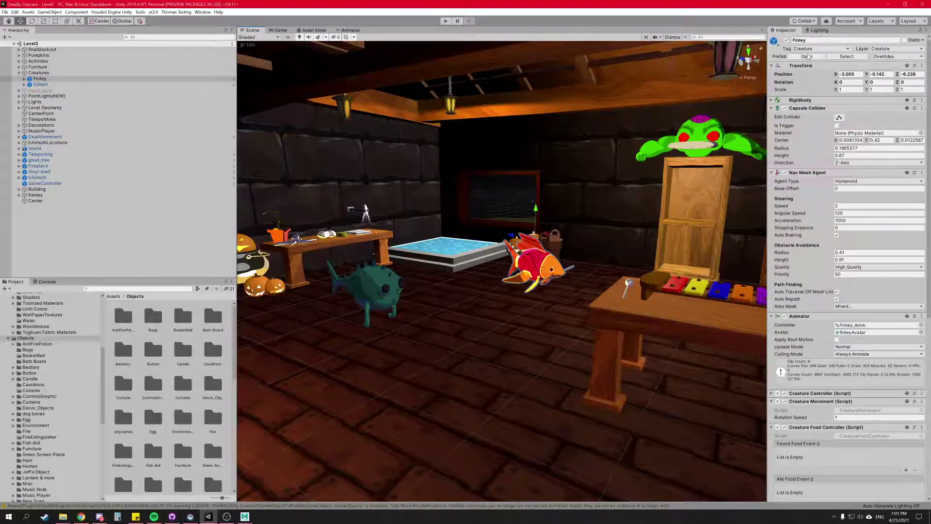
left_click(807, 56)
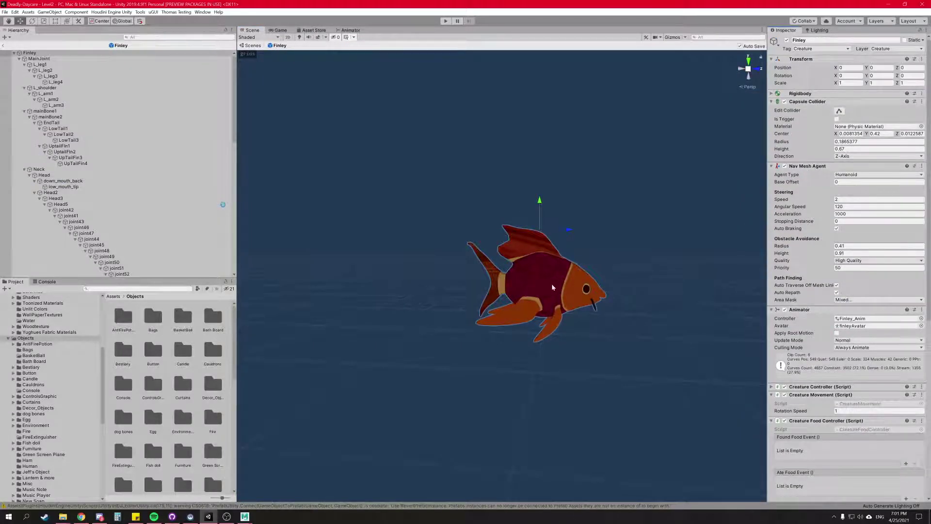
mouse_move(551, 284)
left_mouse_down("alt")
mouse_move(506, 317)
mouse_move(543, 290)
left_mouse_up("alt")
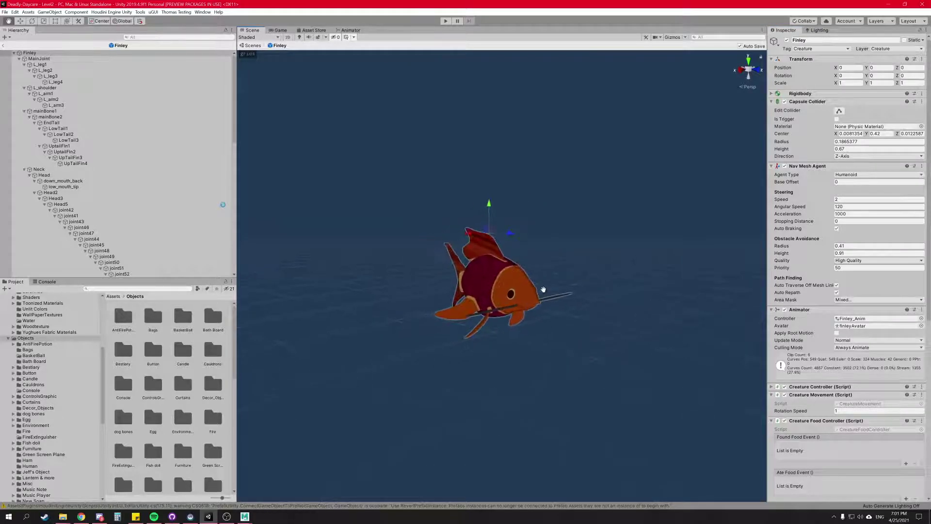
scroll(544, 289, "up", 3)
scroll(550, 288, "down", 3)
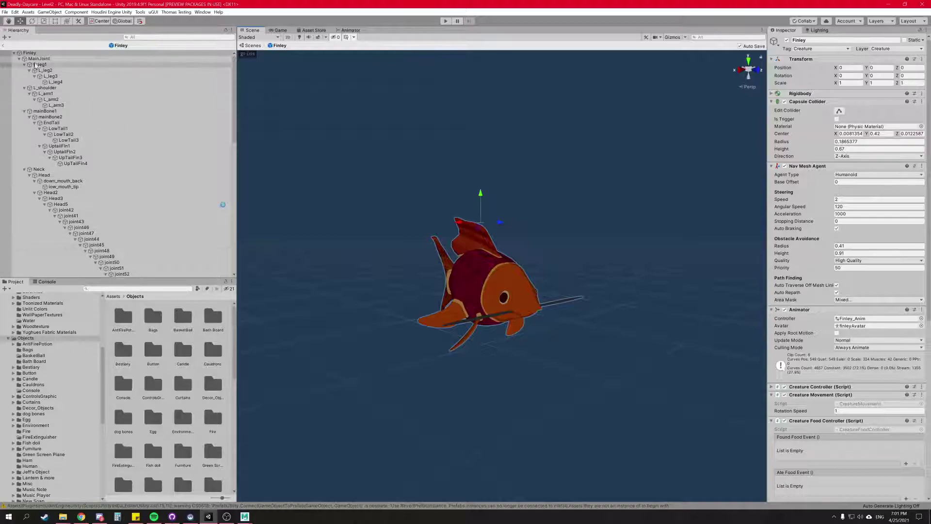
scroll(122, 391, "down", 2)
scroll(123, 368, "down", 1)
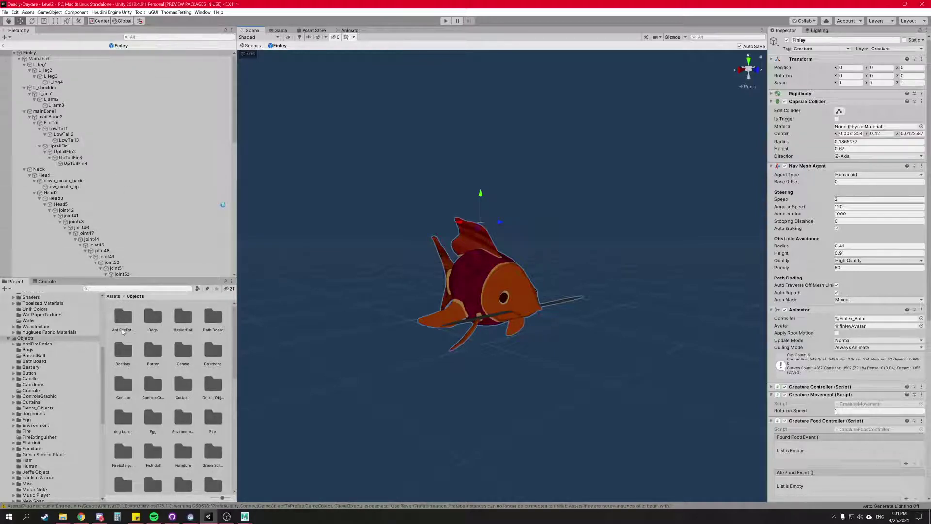
- Open the Finley folder under Assets/Animation and select the Finley_Angry_End model
scroll(38, 340, "up", 6)
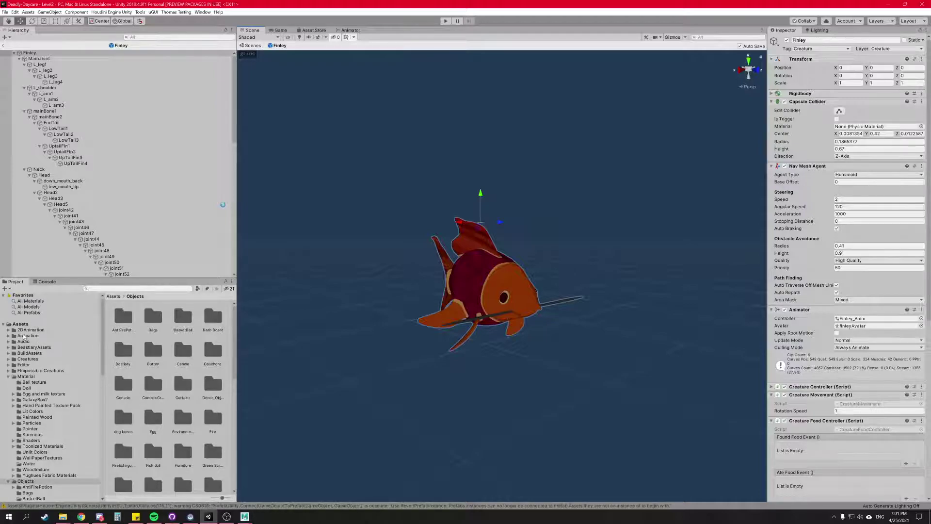
left_click(28, 335)
double_click(153, 318)
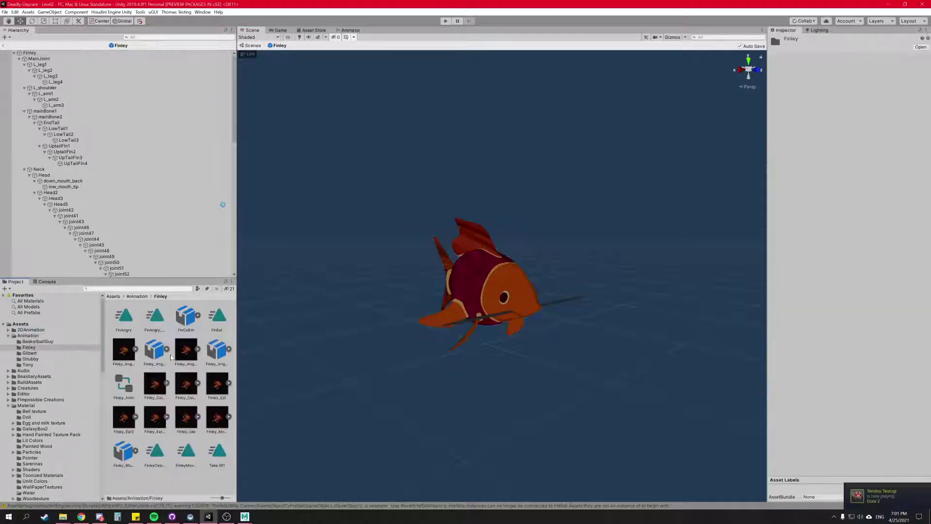
left_click(211, 352)
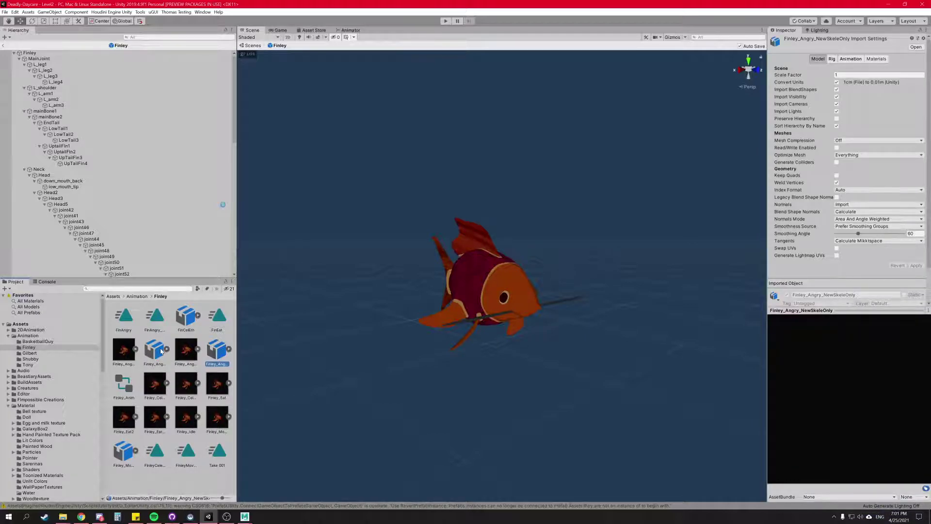
left_click(155, 350)
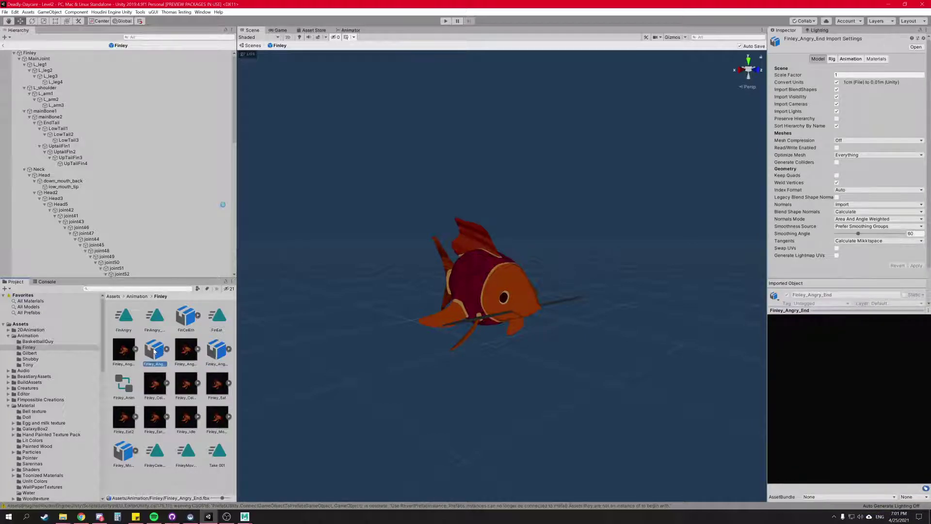
- Set the model's rig to Copy From Other Avatar with FinleyRigged_FinalAvatar as source, and apply the import settings
left_click(833, 59)
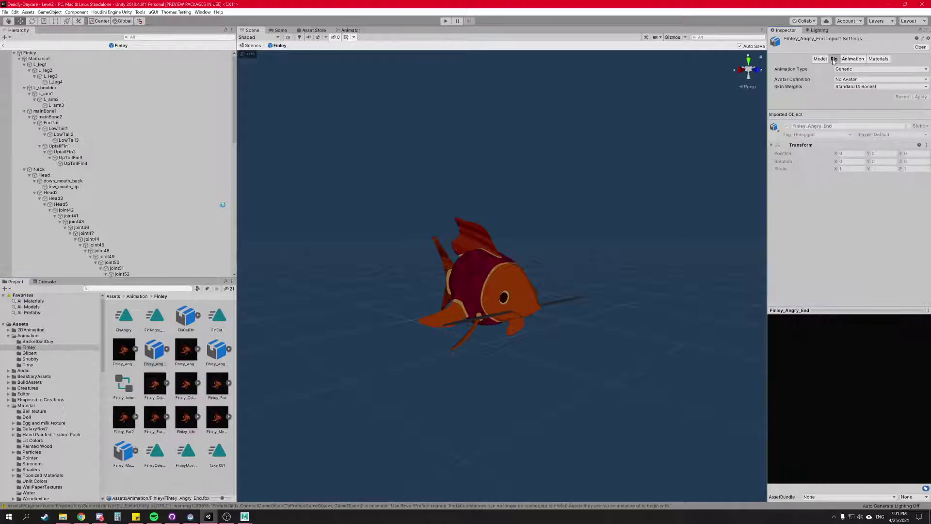
left_click(857, 79)
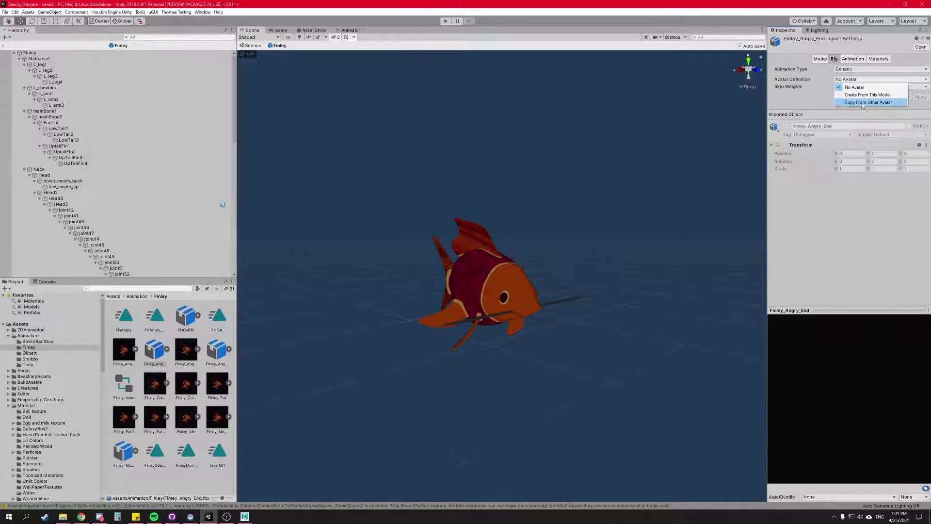
left_click(863, 103)
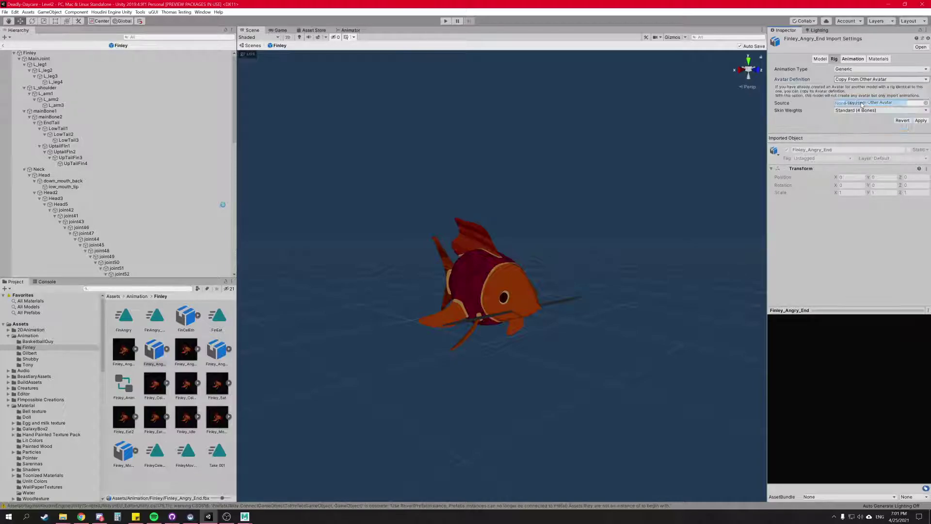
left_click(926, 103)
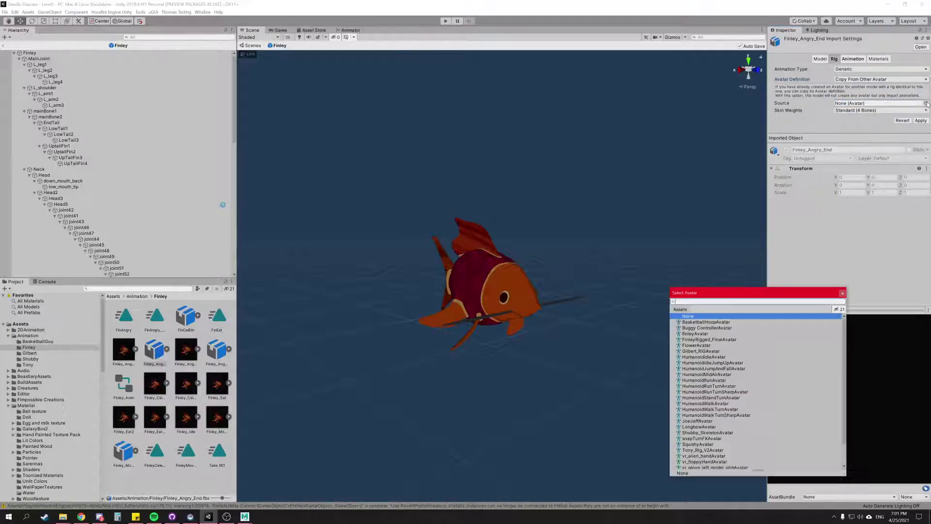
left_click(698, 340)
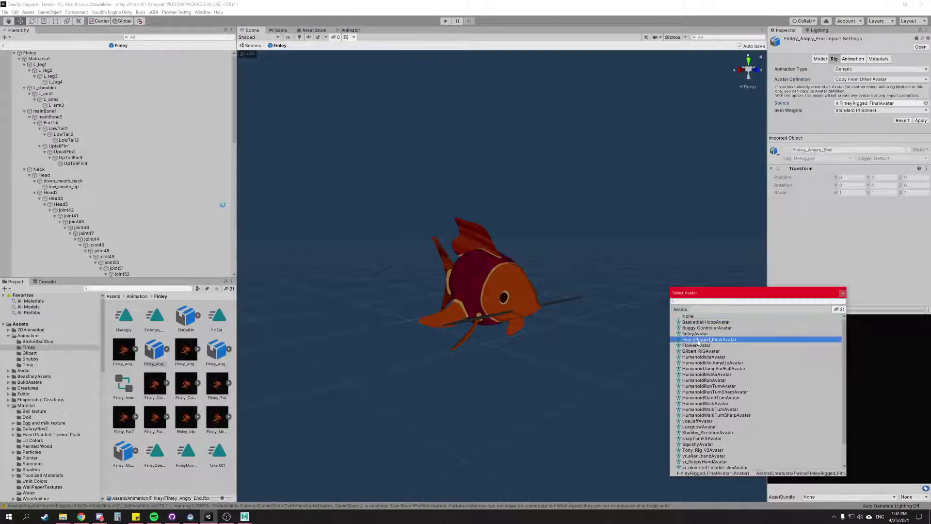
left_click(843, 293)
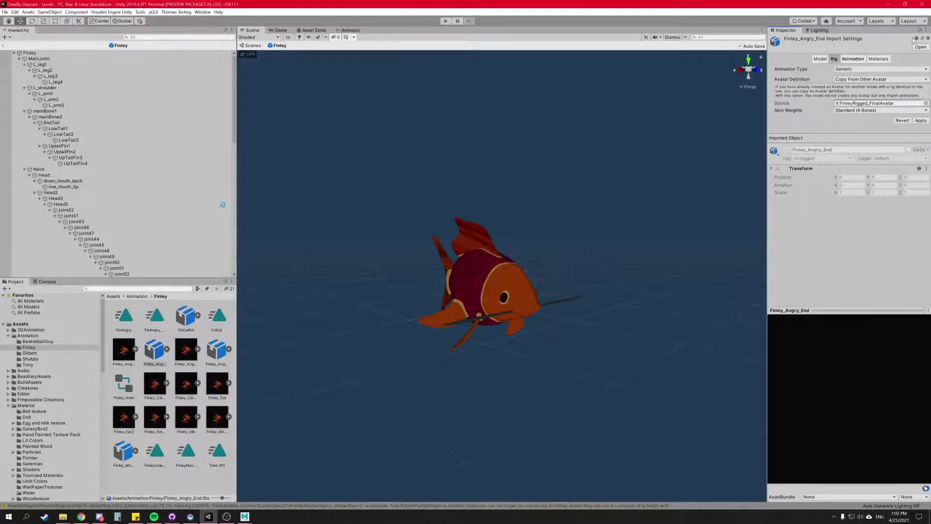
left_click(924, 119)
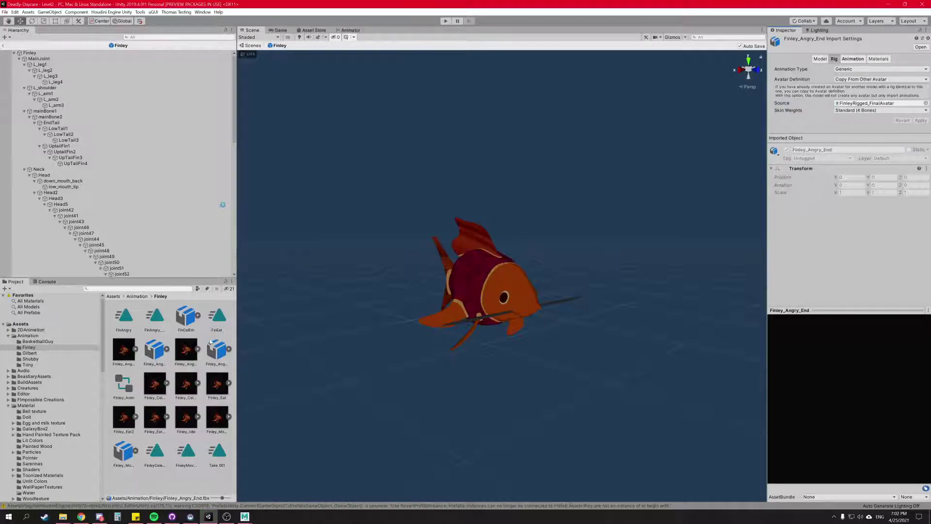
- Assign the Take 001 clip inside Finley_Angry_End as the motion of the Clelebrate state in Finley's Animator graph
left_click(358, 30)
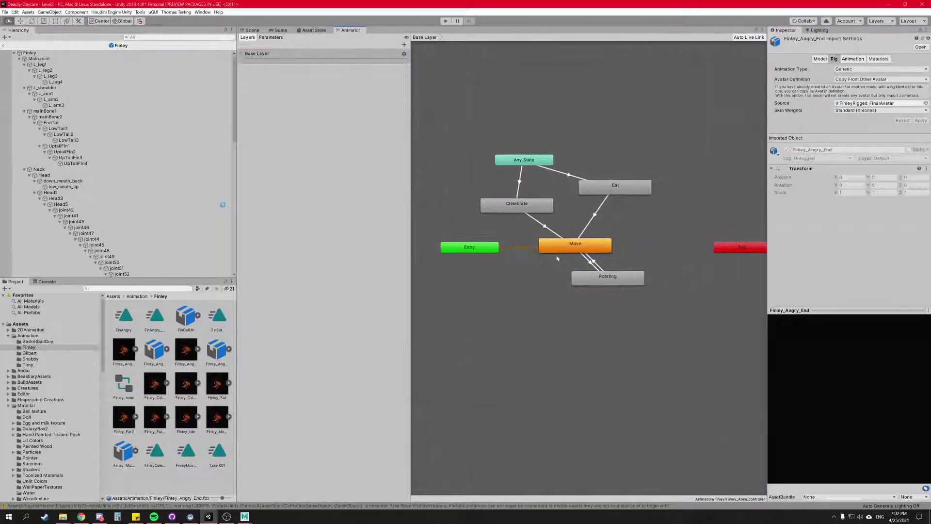
left_click(541, 206)
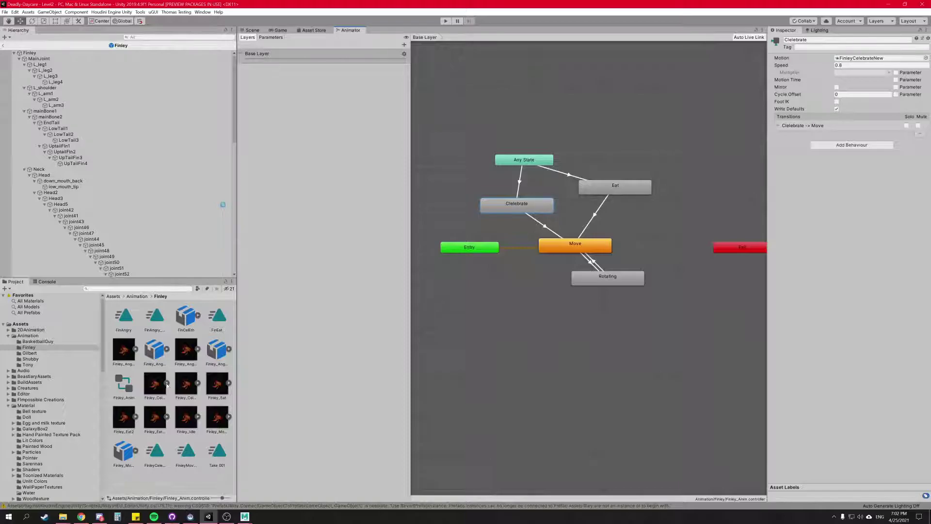
left_click(156, 350)
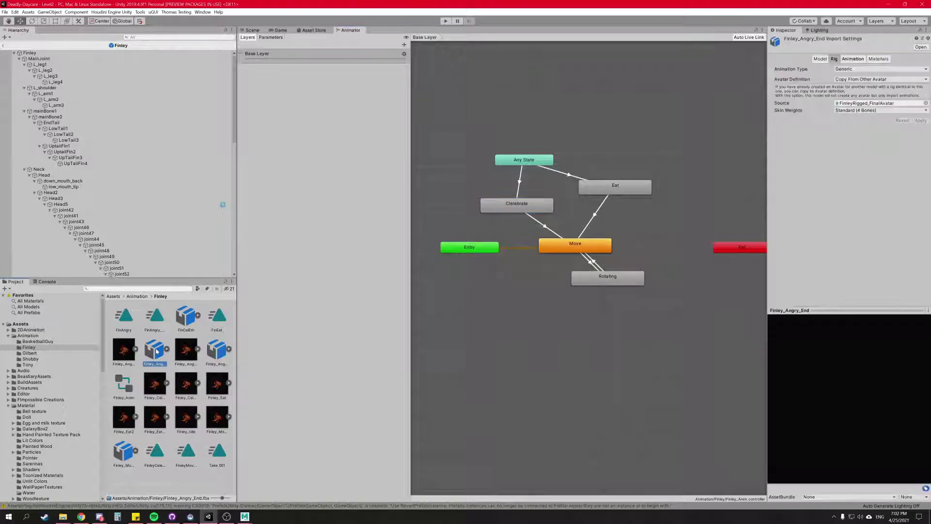
left_click(167, 349)
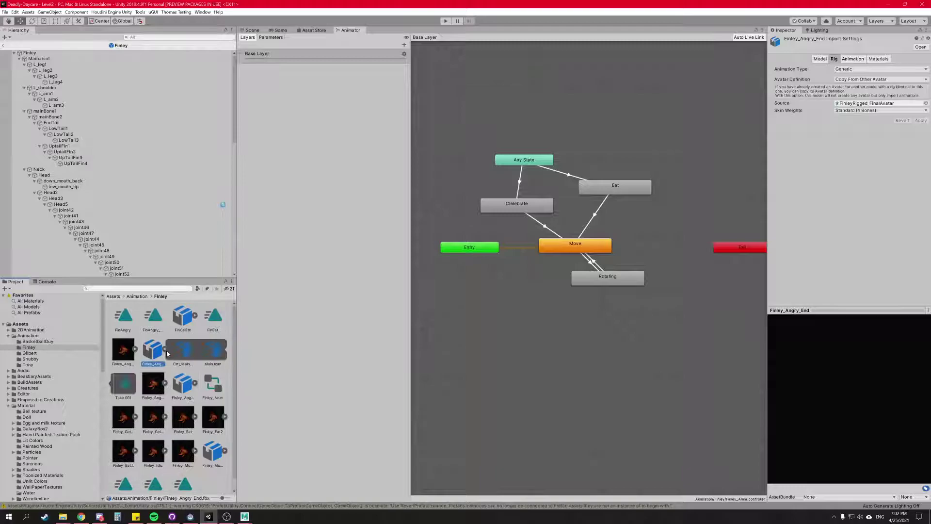
left_click(125, 387)
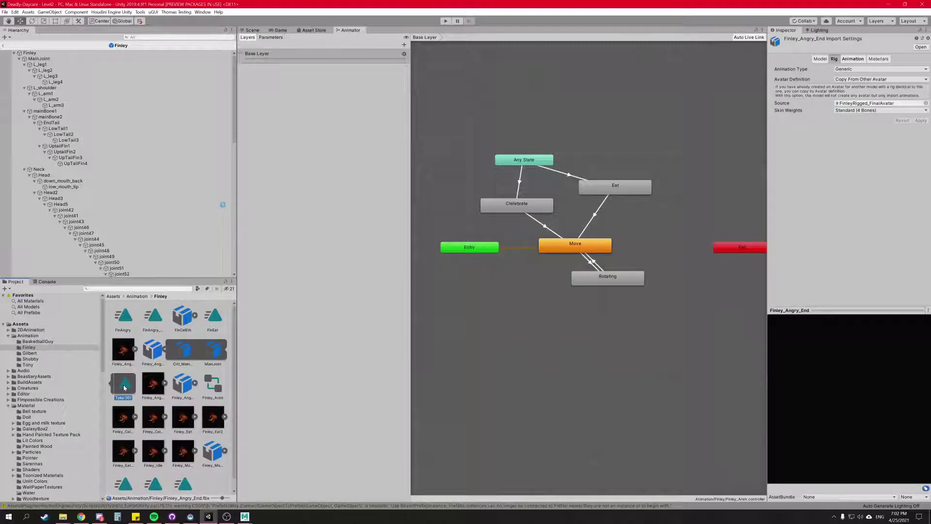
left_click(156, 350)
left_click(125, 385)
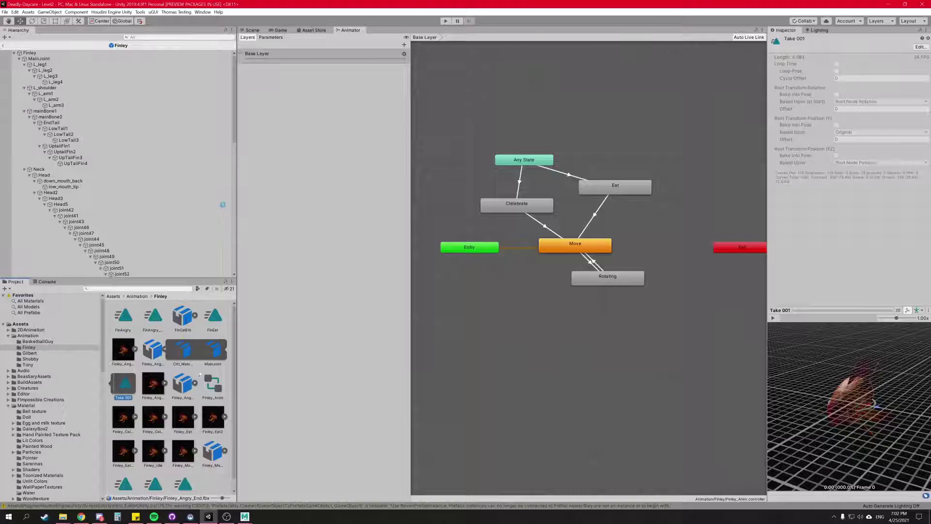
left_click(547, 201)
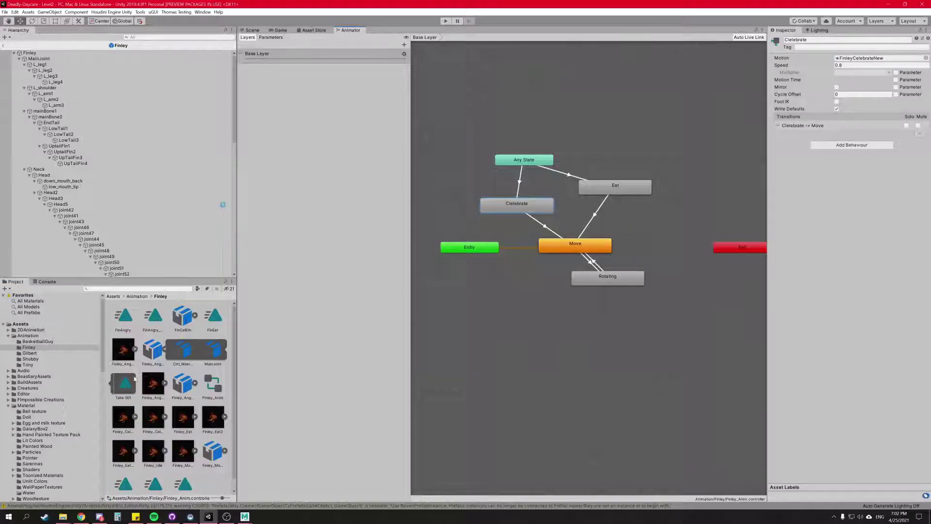
left_click_drag(129, 388, 870, 60)
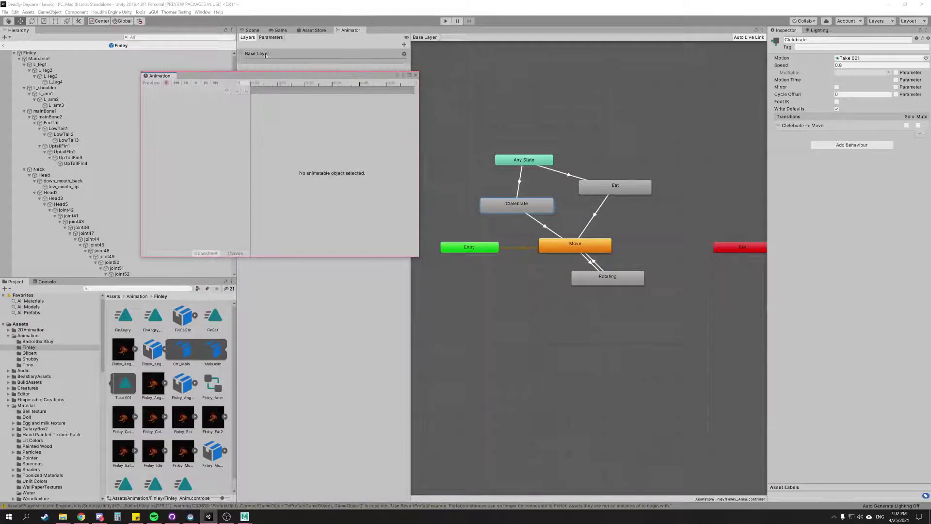
- Load the Take 001 clip for the Finley prefab in the Animation window and scrub it in the Scene view
left_click(31, 52)
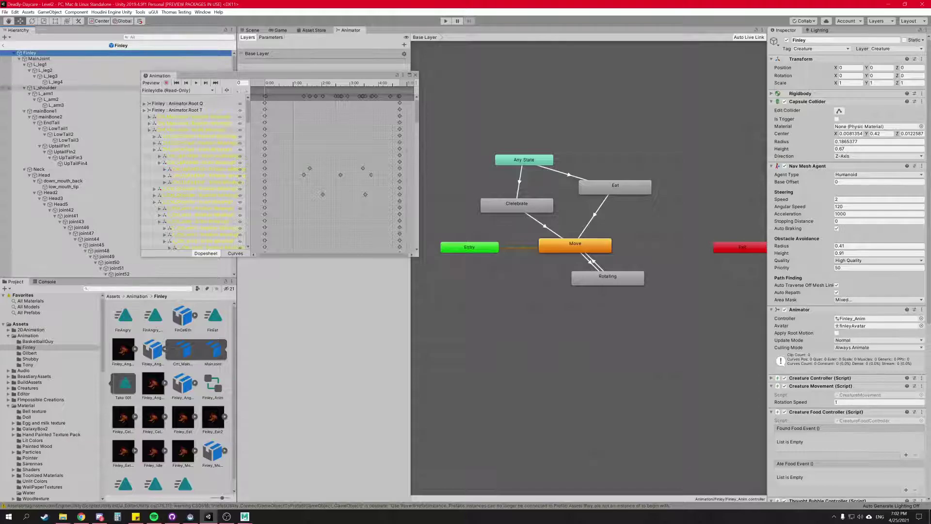
left_click(153, 91)
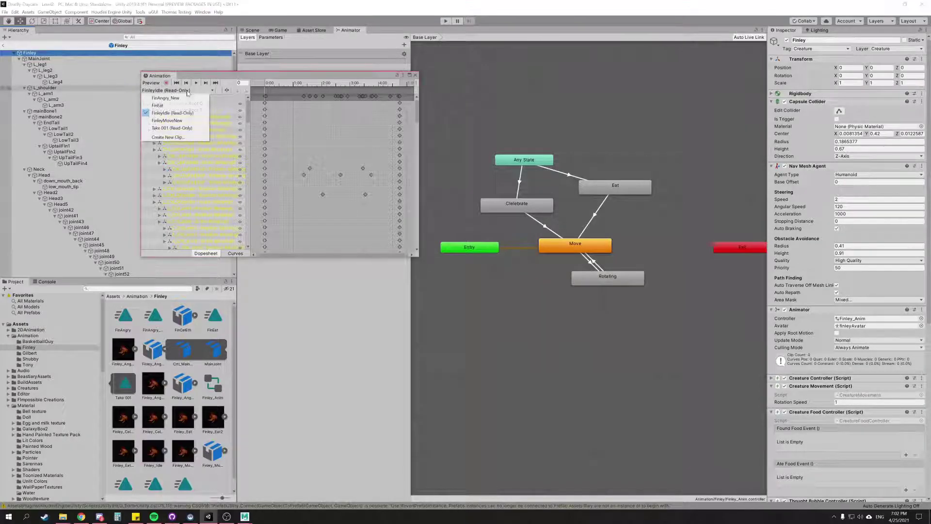
left_click(180, 128)
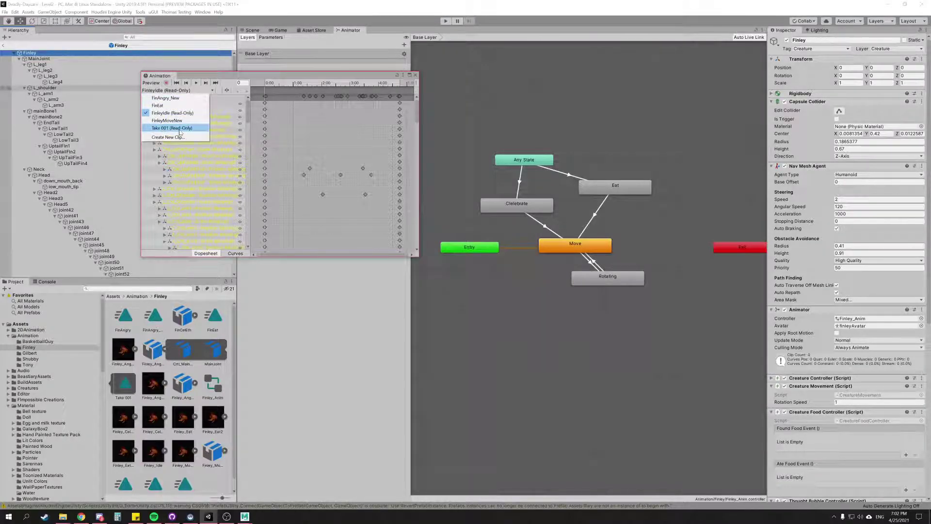
left_click(249, 30)
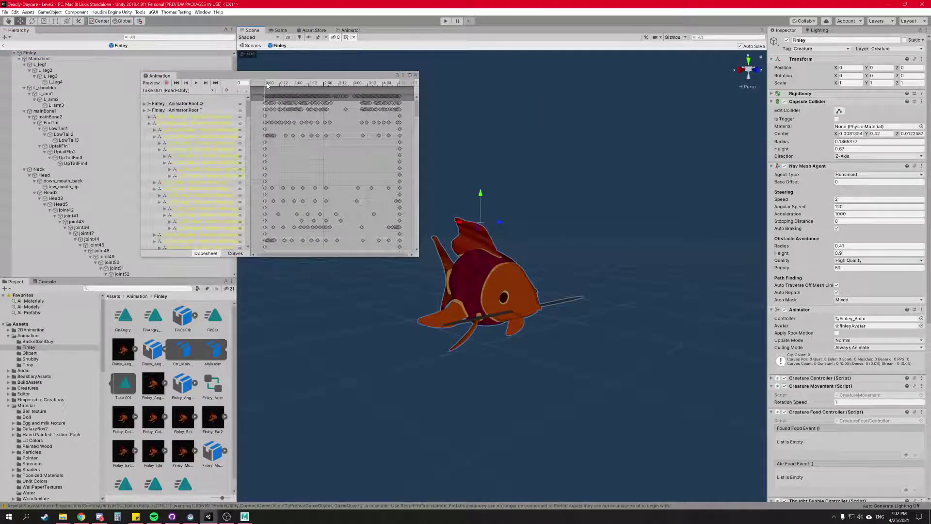
mouse_move(267, 86)
left_mouse_down()
mouse_move(362, 83)
mouse_move(286, 95)
mouse_move(266, 92)
mouse_move(396, 77)
mouse_move(258, 94)
left_mouse_up()
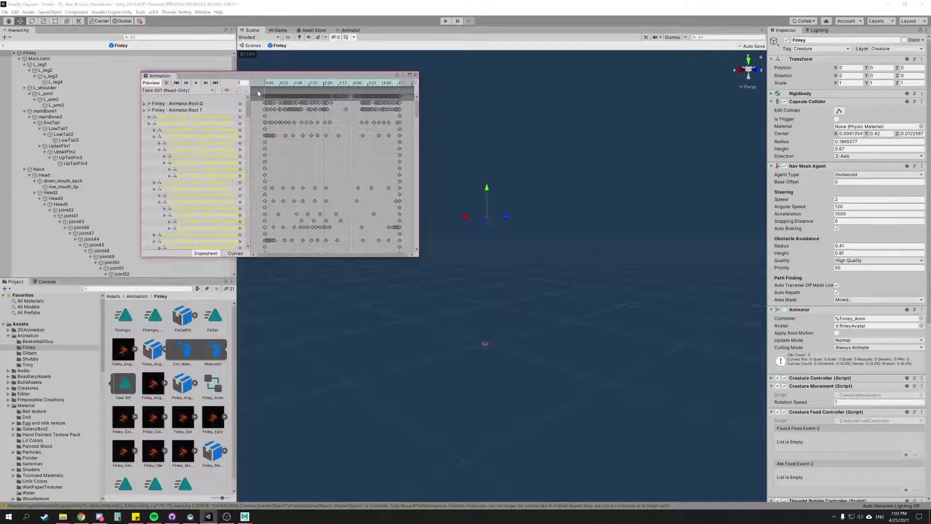
- Preview the FinEat clip for comparison, return to Take 001, review its keyed properties, and close the Animation window
left_click(178, 90)
left_click(182, 103)
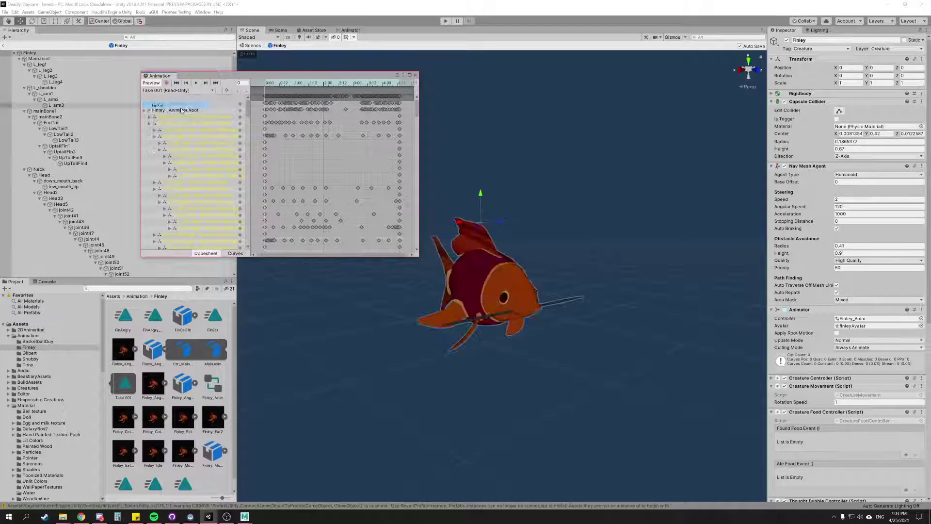
mouse_move(265, 86)
left_mouse_down()
mouse_move(388, 80)
mouse_move(262, 85)
left_mouse_up()
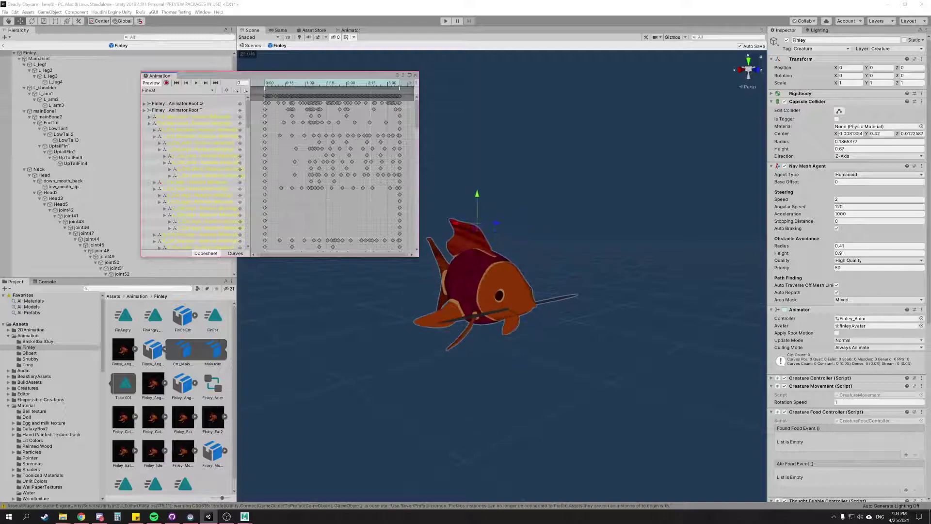
left_click(169, 91)
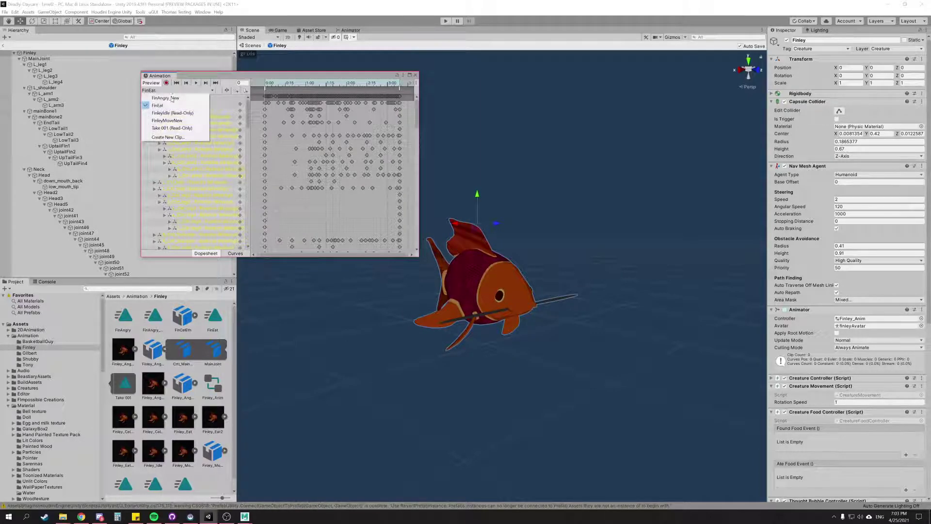
left_click(176, 129)
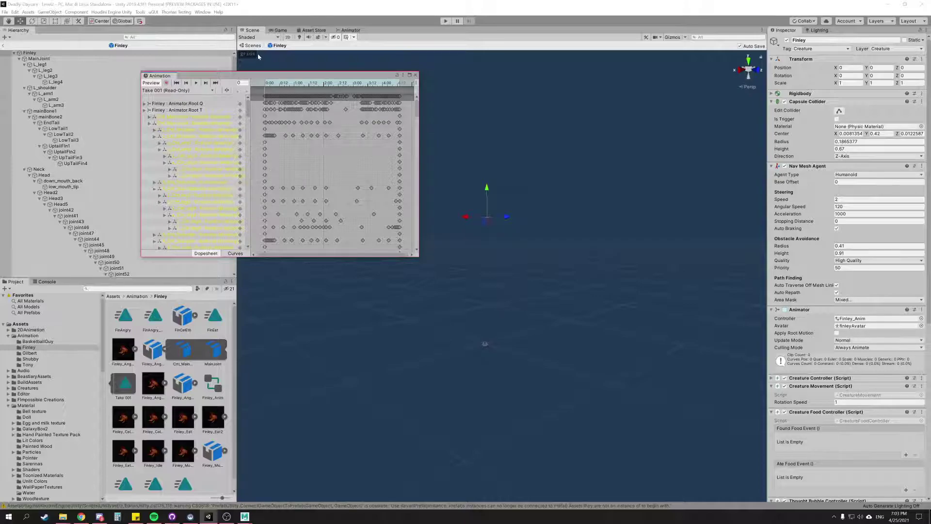
scroll(339, 146, "down", 4)
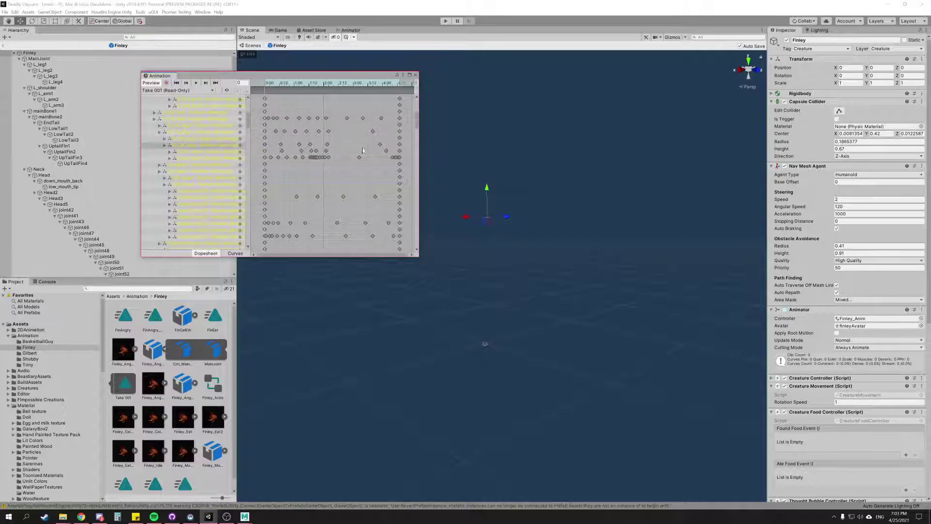
scroll(388, 121, "up", 5)
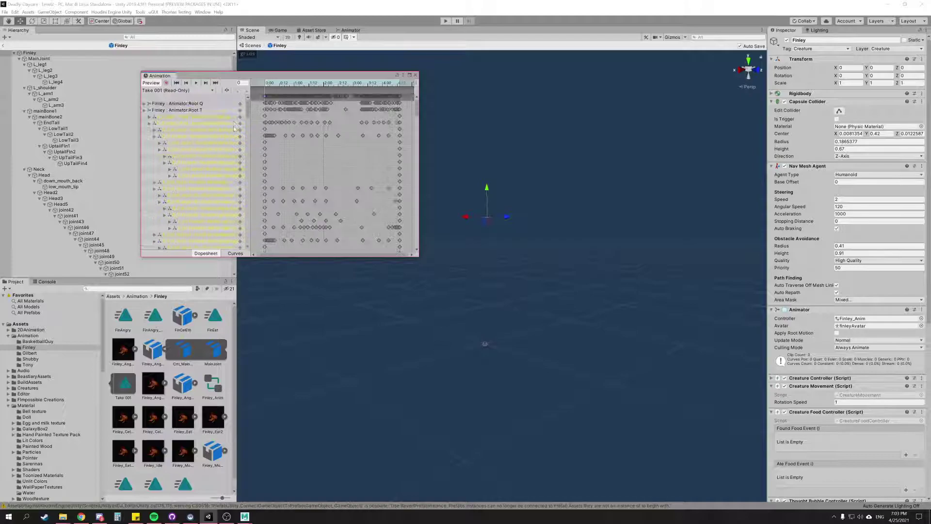
left_click(415, 75)
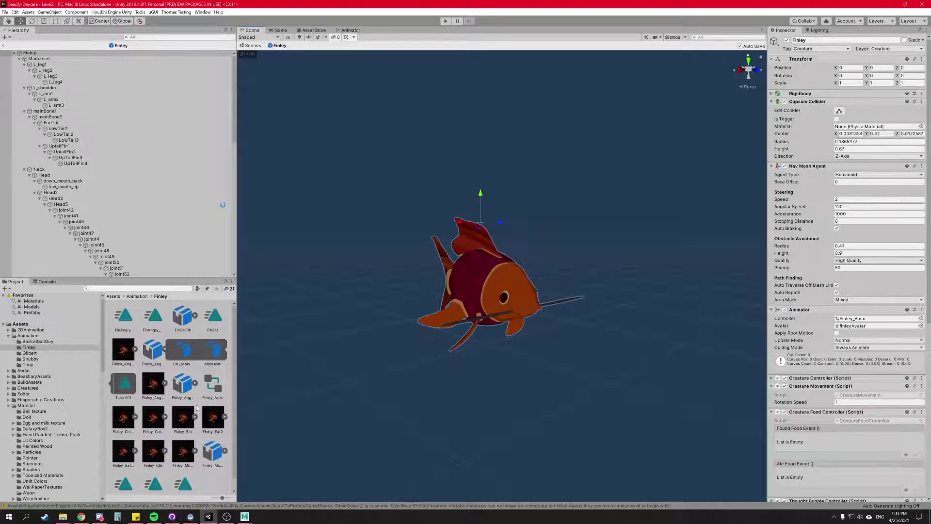
- Duplicate the model's Take 001 clip as a standalone clip and rename the copy Finley_Angry_End
left_click(122, 386)
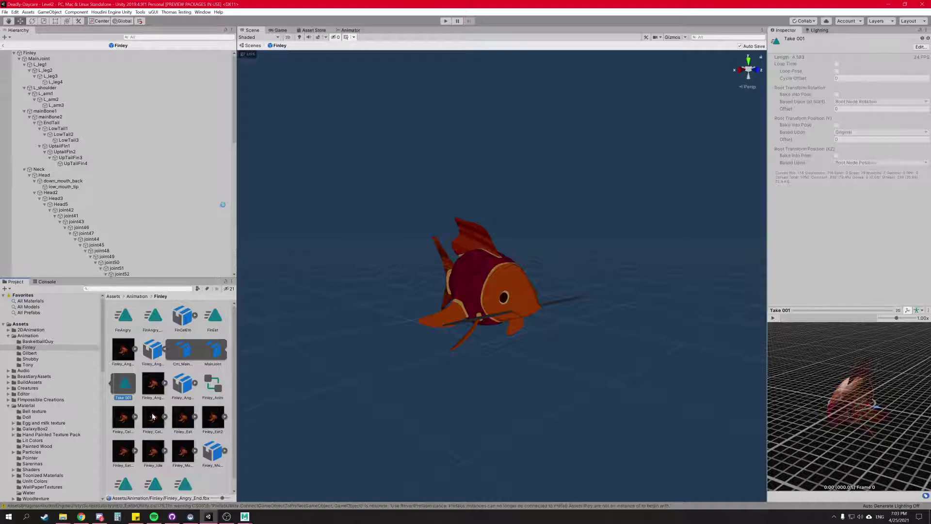
key("ctrl+d")
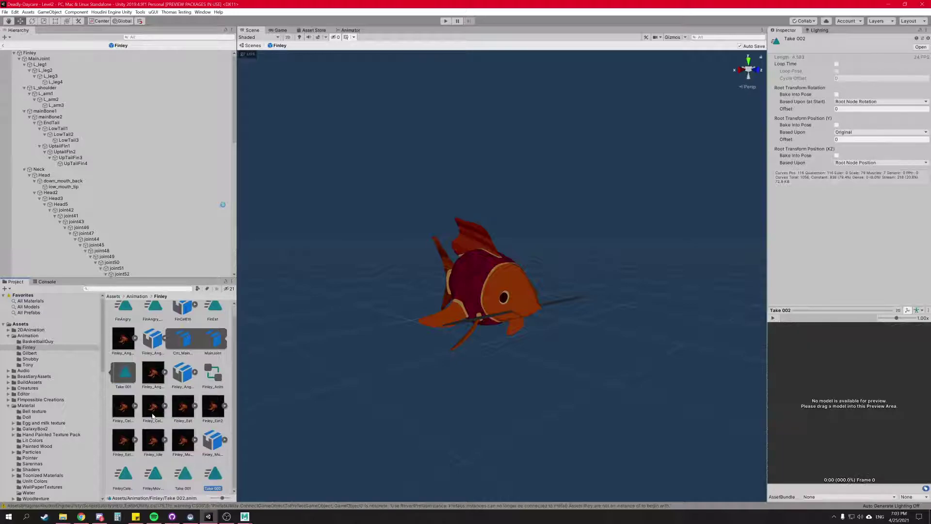
left_click(214, 489)
type("Fin")
type("ley_Angry_End")
key("Return")
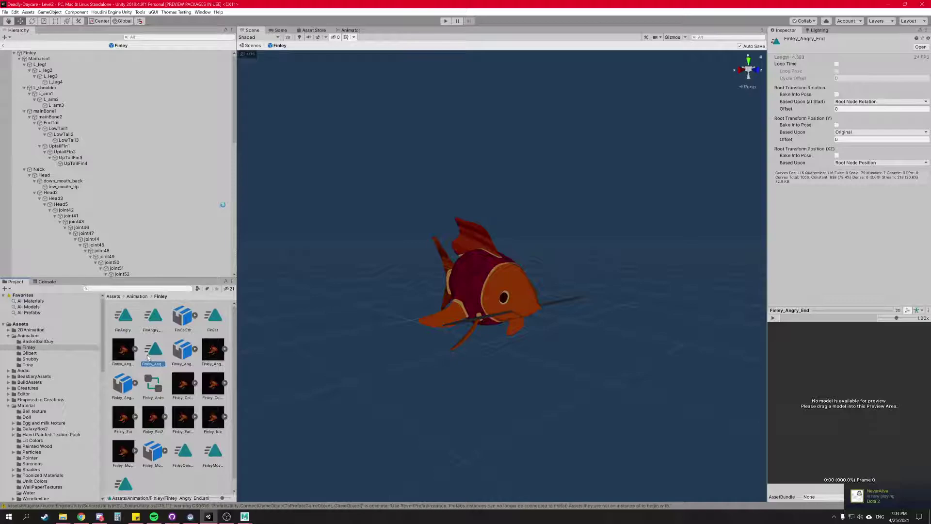
- Assign the Finley_Angry_End clip as the motion of the Clelebrate state in the Animator graph
left_click(350, 30)
left_click(541, 211)
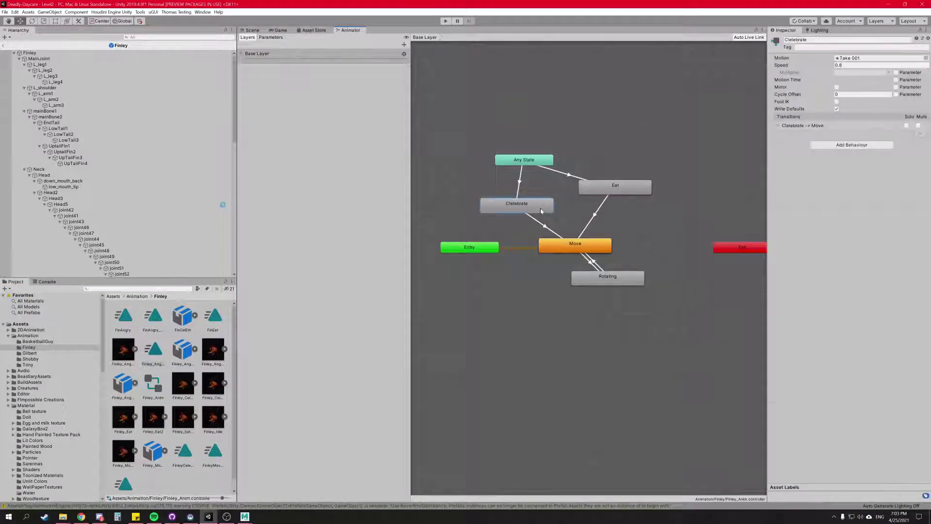
left_click_drag(153, 361, 848, 58)
- Load the Finley_Angry_End clip for the Finley prefab in the Animation window, with the fish visible in the Scene view
key("ctrl+6")
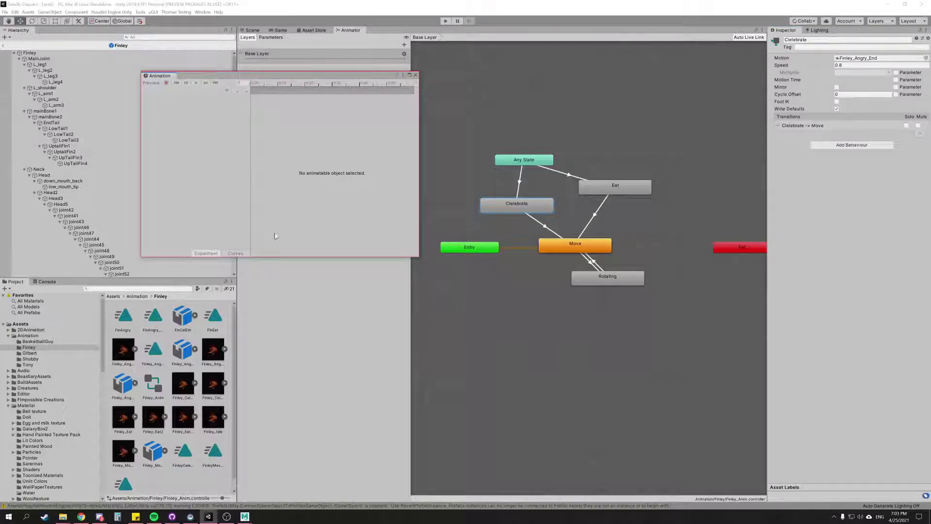
left_click(30, 54)
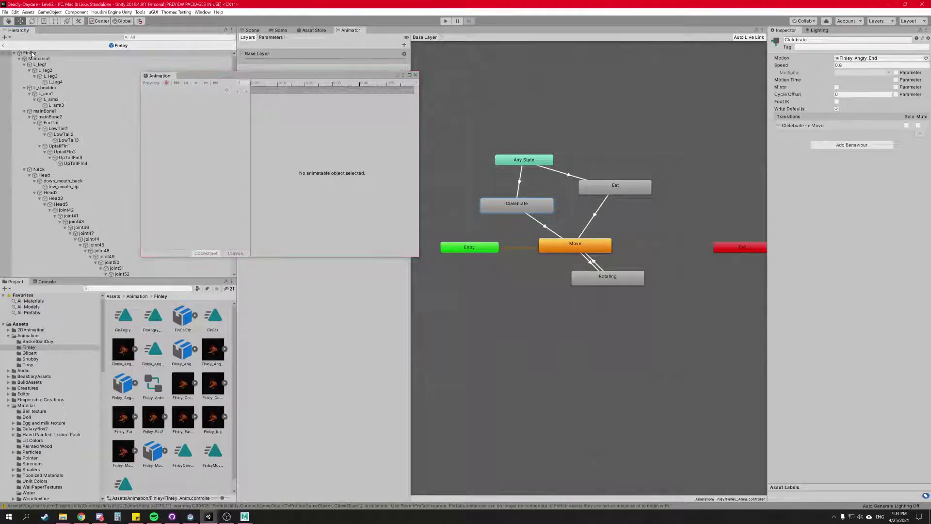
left_click(177, 90)
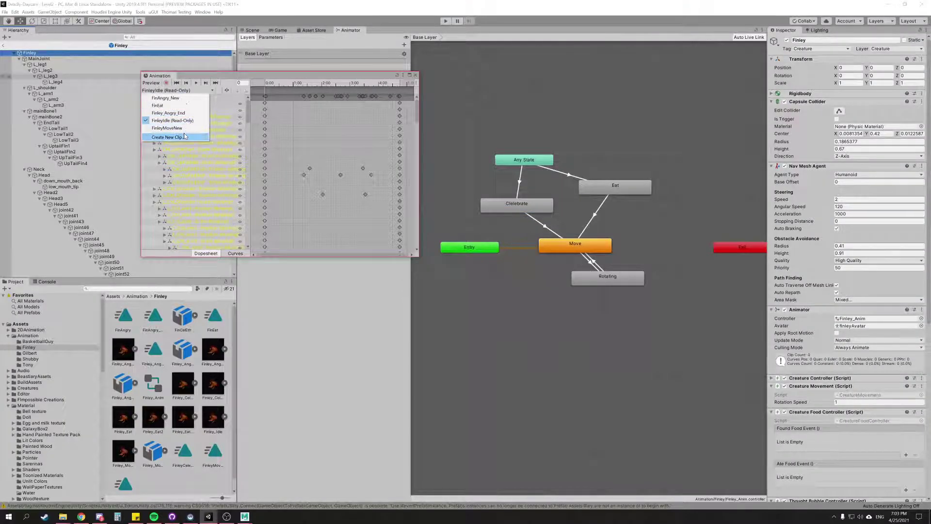
left_click(188, 112)
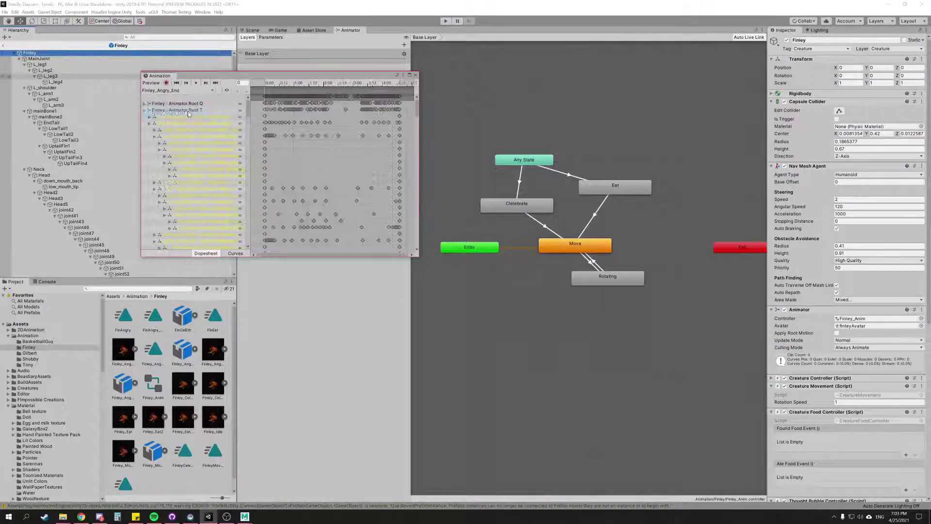
left_click(251, 31)
left_click_drag(204, 76, 182, 75)
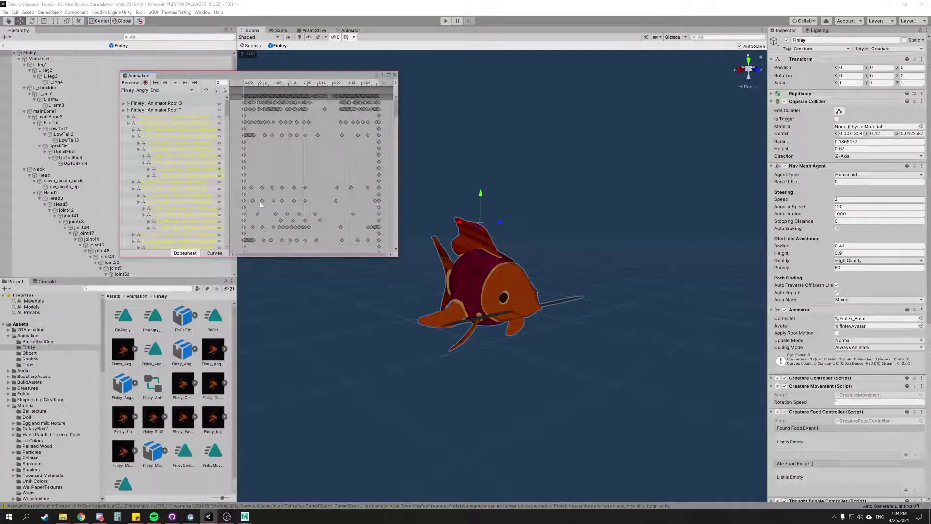
- Examine the clip's missing control objects and joint properties, and expand the scale values keyed on MainJoint
scroll(260, 203, "down", 5)
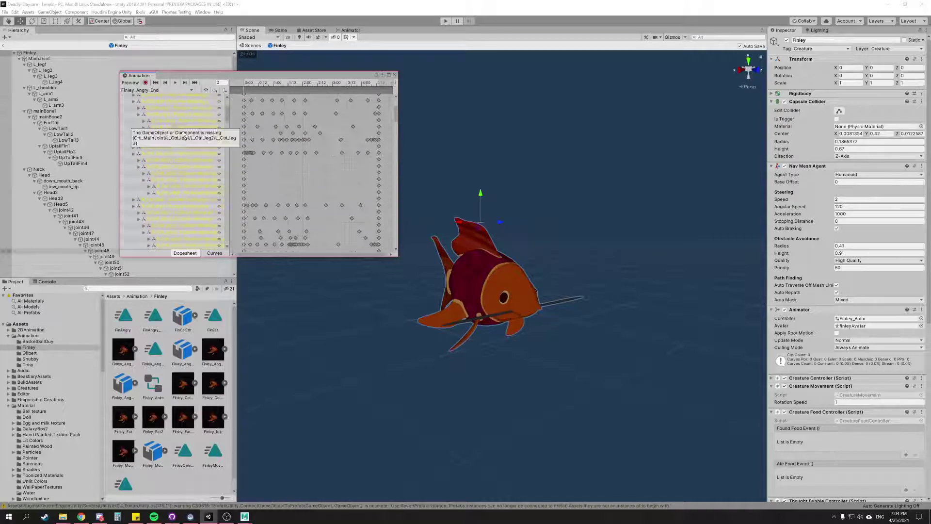
scroll(172, 169, "down", 3)
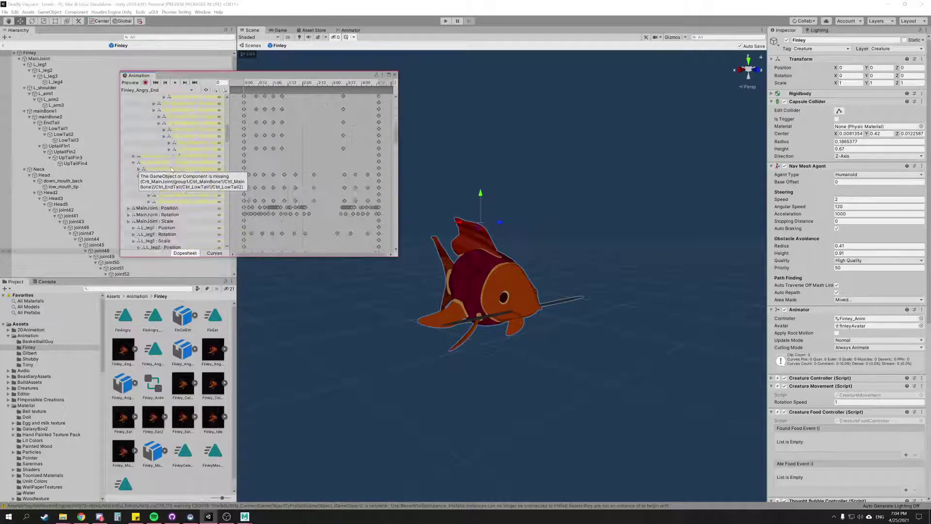
scroll(172, 169, "down", 3)
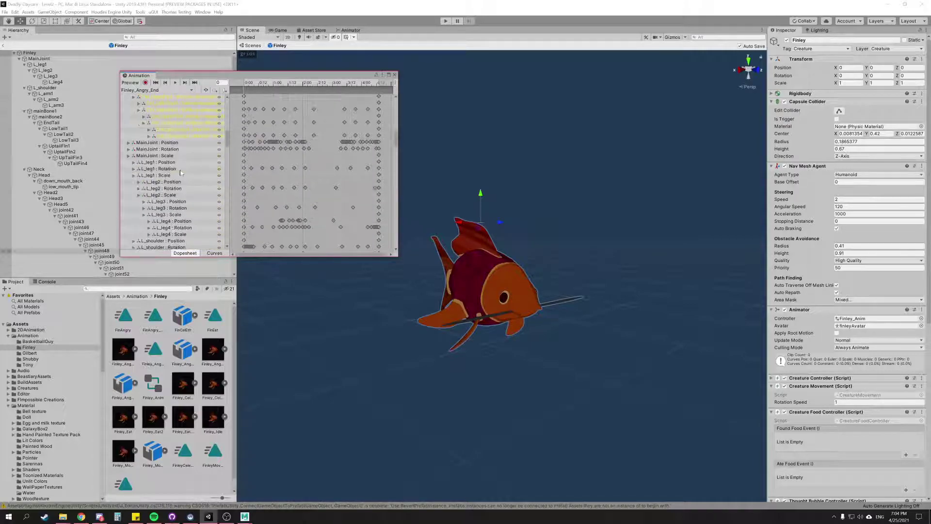
left_click(129, 156)
left_click(199, 156)
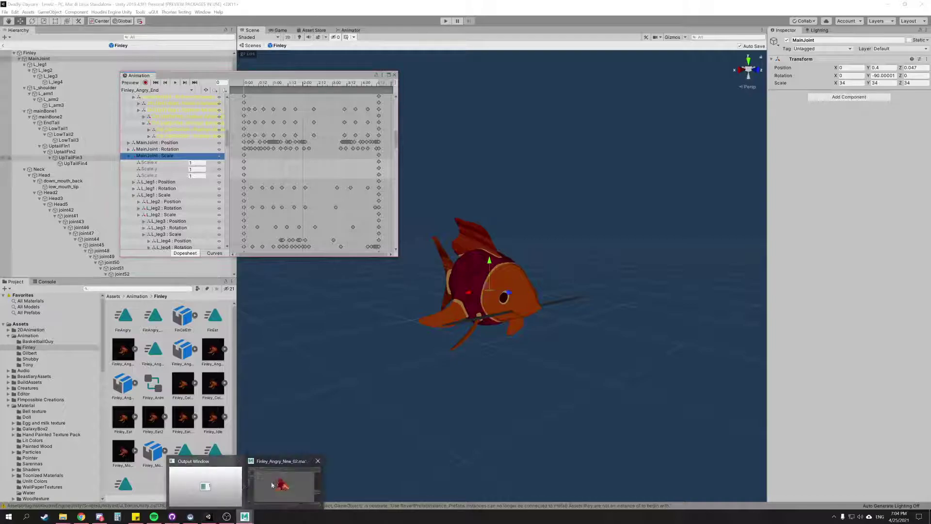
- Switch to the Finley_Angry_New_02 scene in Maya, set the workspace to Animation, and inspect MainJoint's channels in the Graph Editor
left_click(277, 485)
left_click(871, 15)
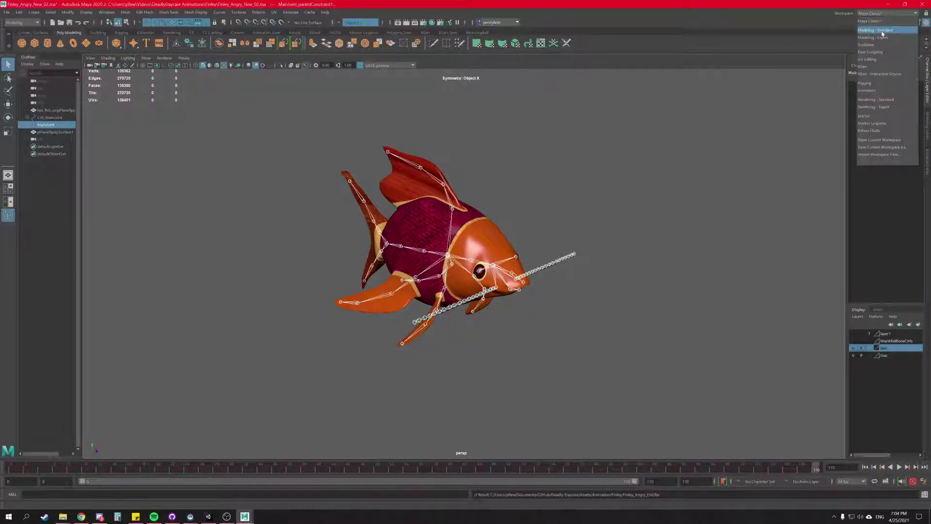
left_click(894, 90)
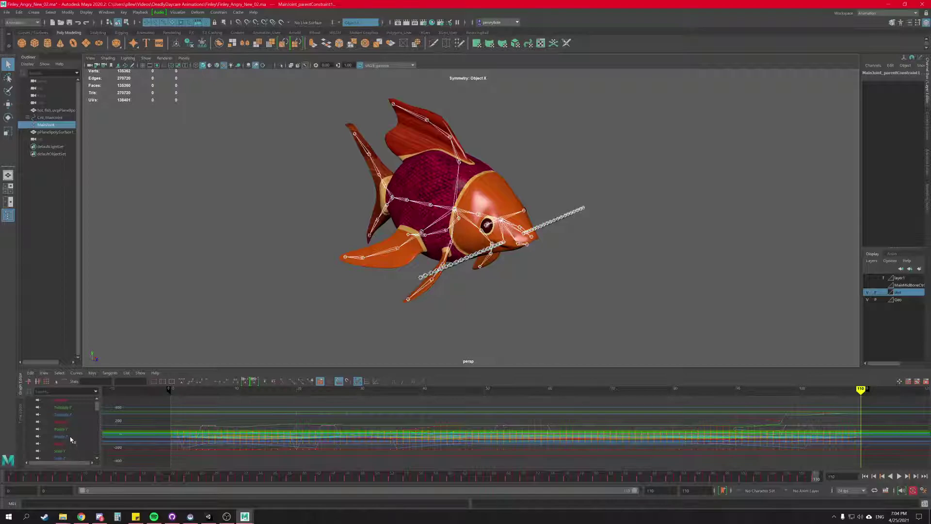
scroll(73, 441, "up", 1)
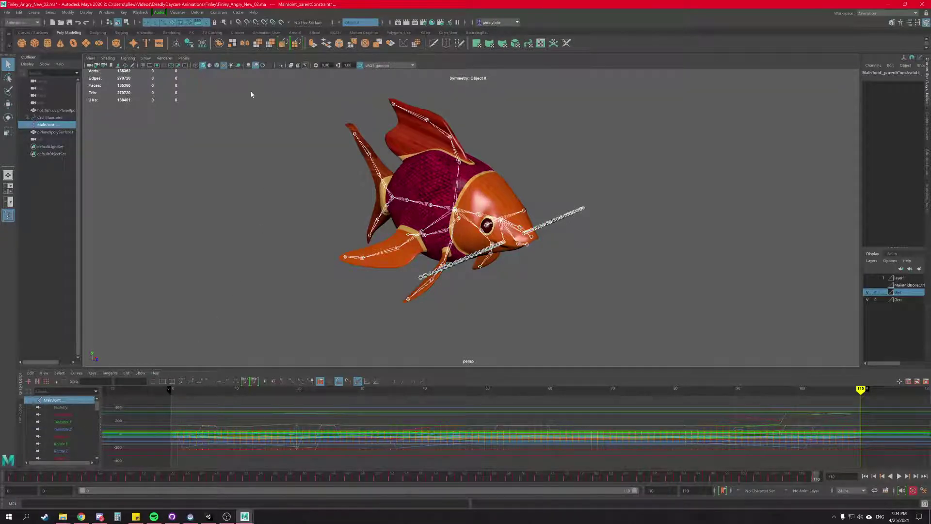
- Close the Maya scene without saving and reopen Finley_Angry_New_02.ma from the Finley folder, accepting the student version notice
left_click(926, 5)
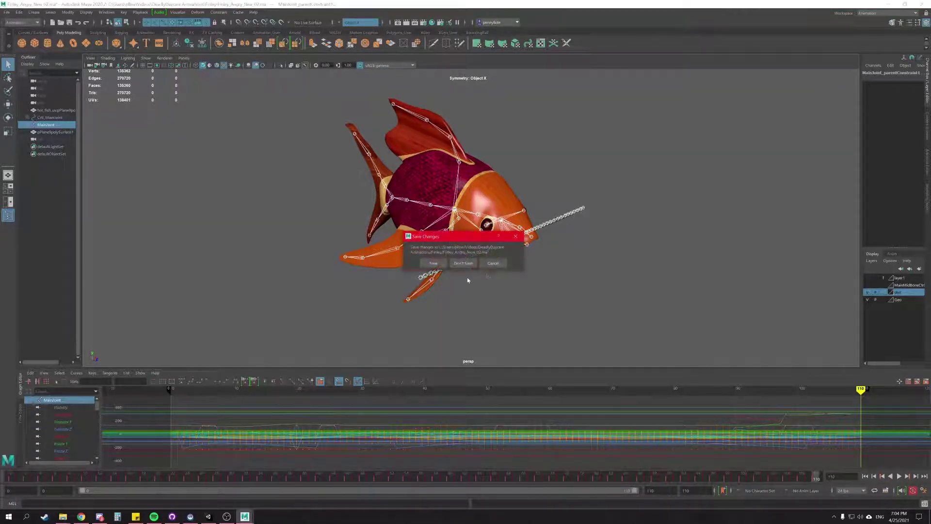
left_click(501, 261)
mouse_move(68, 518)
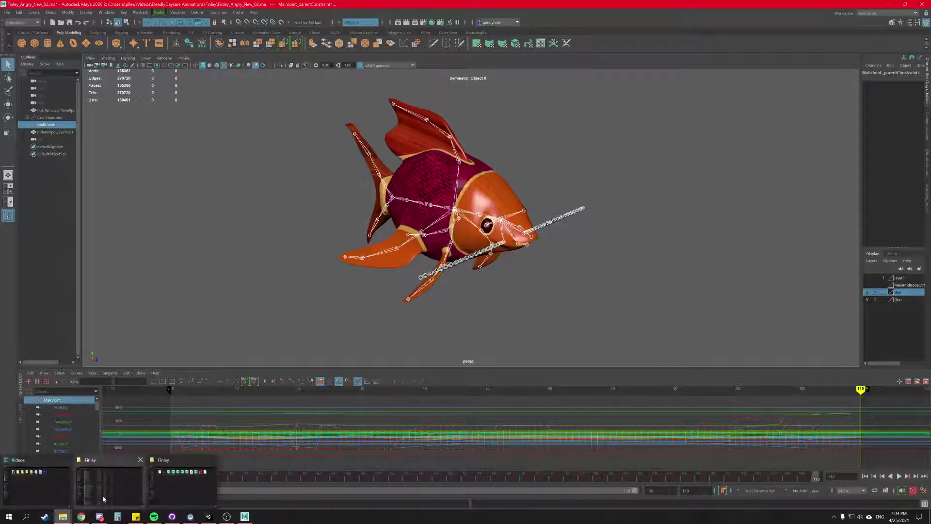
left_click(170, 486)
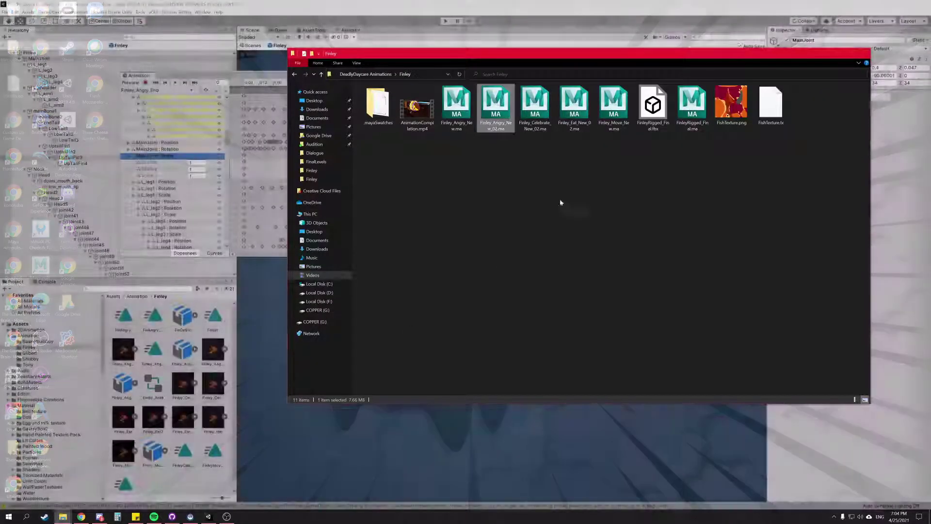
double_click(500, 106)
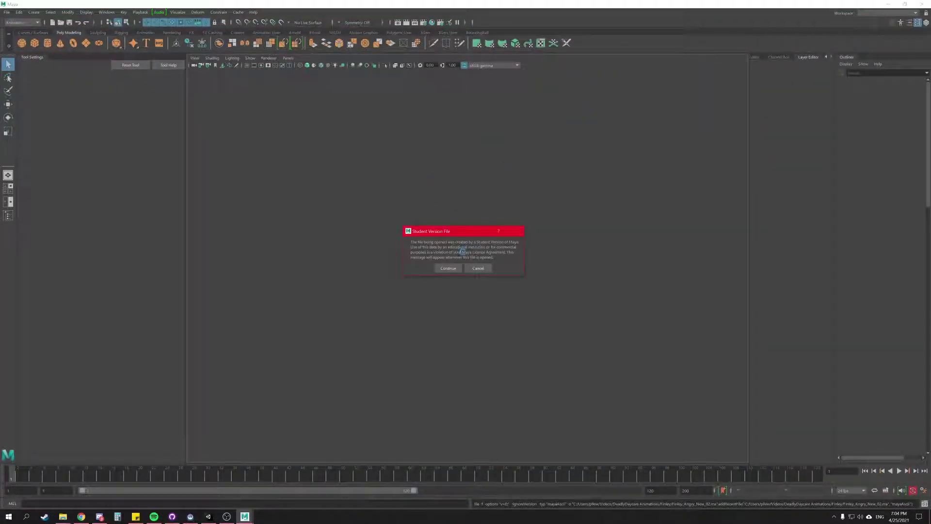
left_click(448, 268)
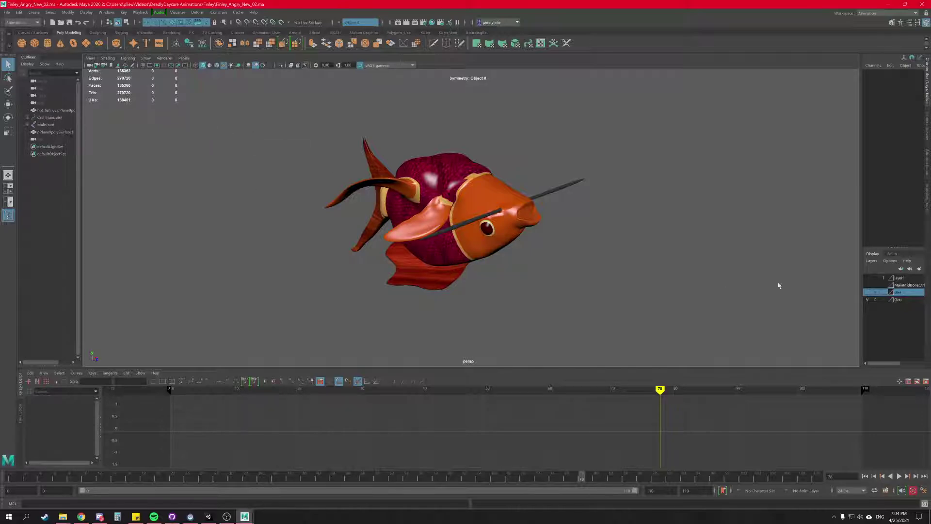
- Show the skeleton display layer, hide the Geo layer, and select Finley's entire joint skeleton in the viewport
left_click(867, 291)
left_click(868, 299)
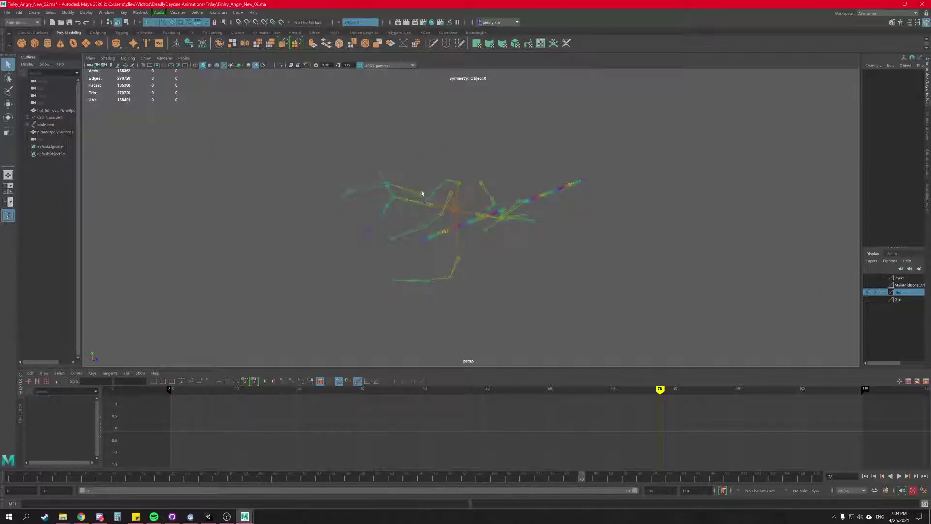
left_click_drag(266, 105, 691, 325)
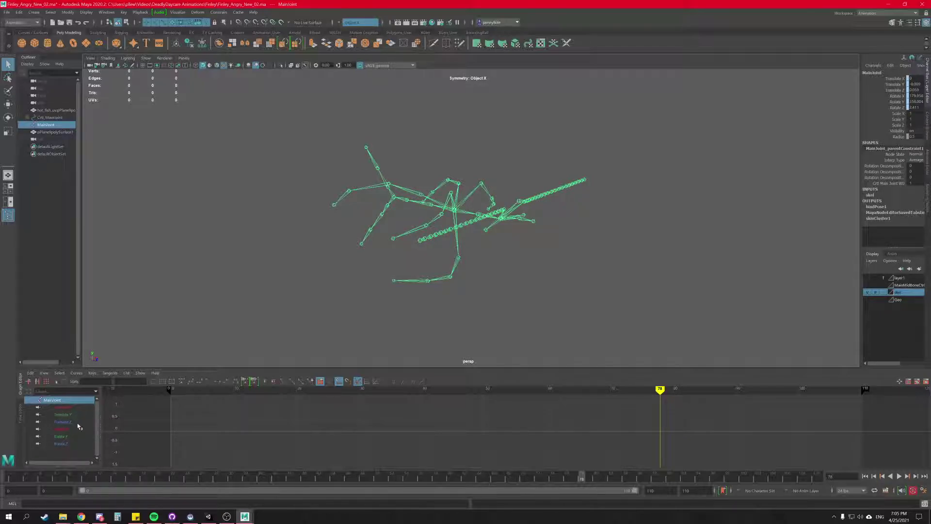
- Switch to Unity and delete all of MainJoint's Scale keys from the Finley_Angry_End clip
mouse_move(246, 402)
left_mouse_down()
mouse_move(202, 395)
mouse_move(513, 381)
mouse_move(792, 388)
mouse_move(173, 401)
left_mouse_up()
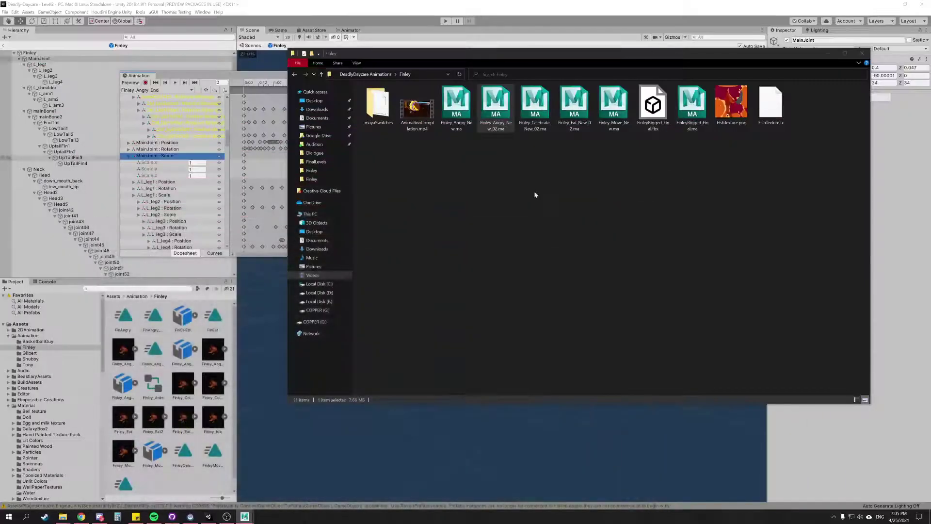
left_click(435, 3)
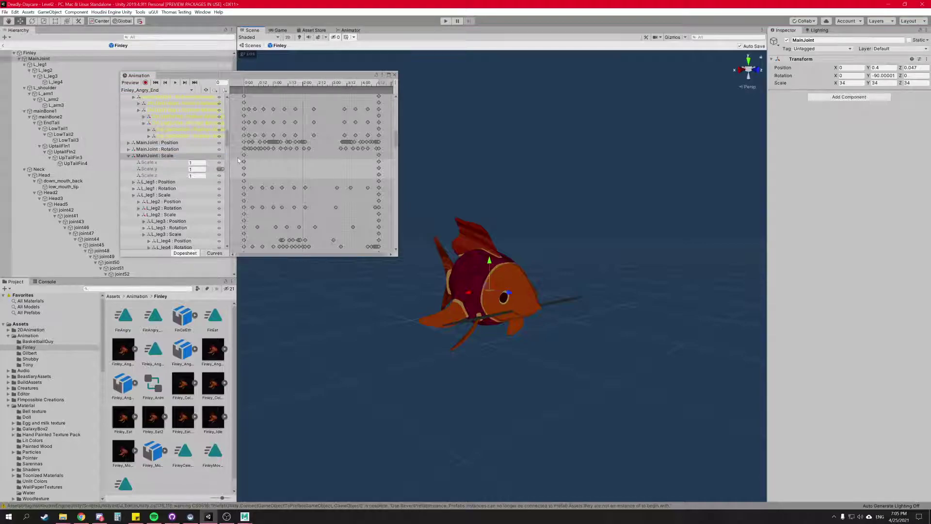
left_click(254, 163)
left_click_drag(379, 177, 379, 177)
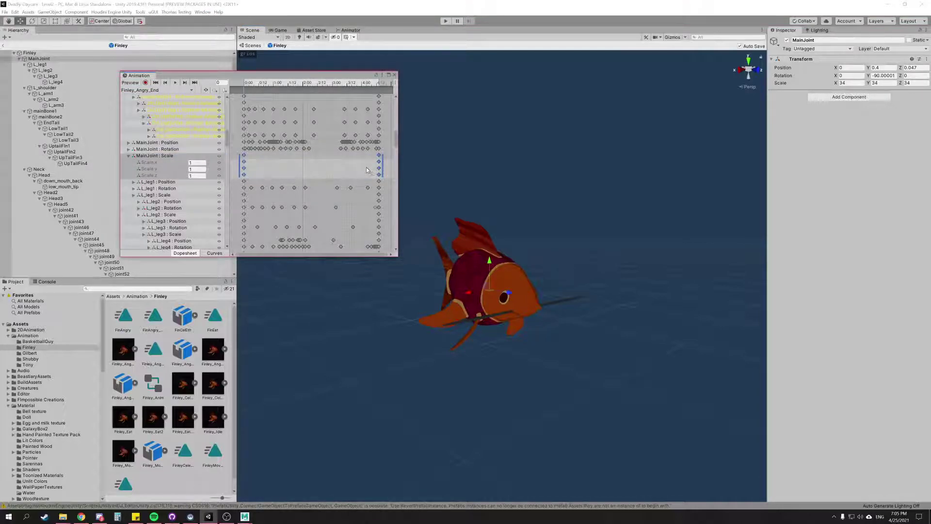
key("Delete")
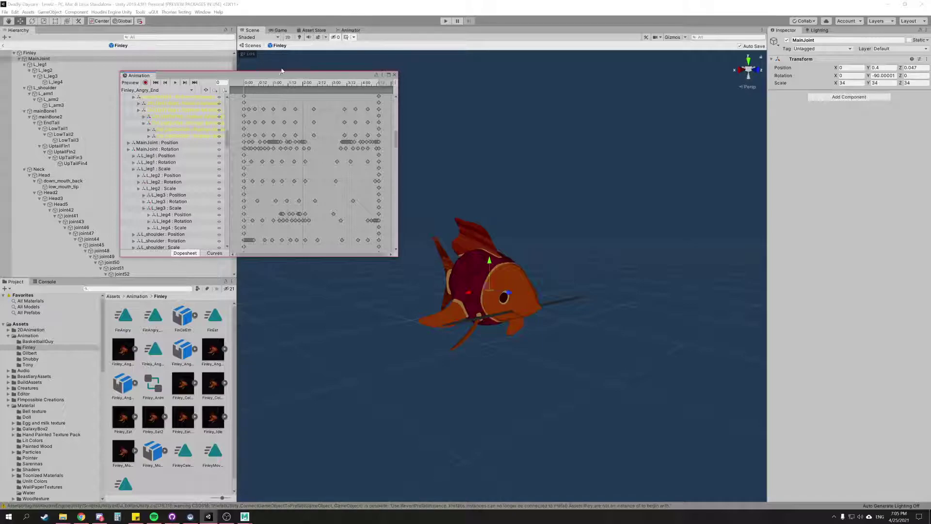
- Preview Finley_Angry_End across the timeline and compare it with the FinleyIdle clip
left_click_drag(247, 84, 224, 82)
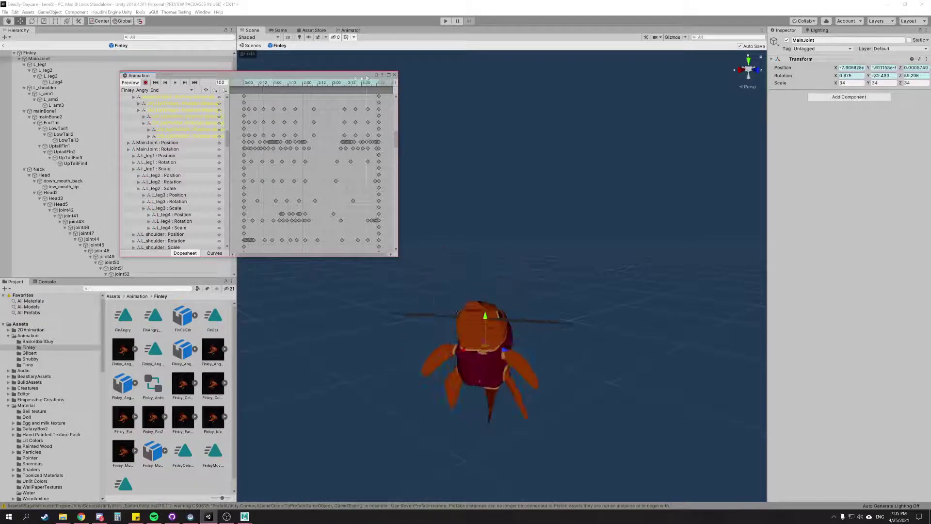
left_click(192, 90)
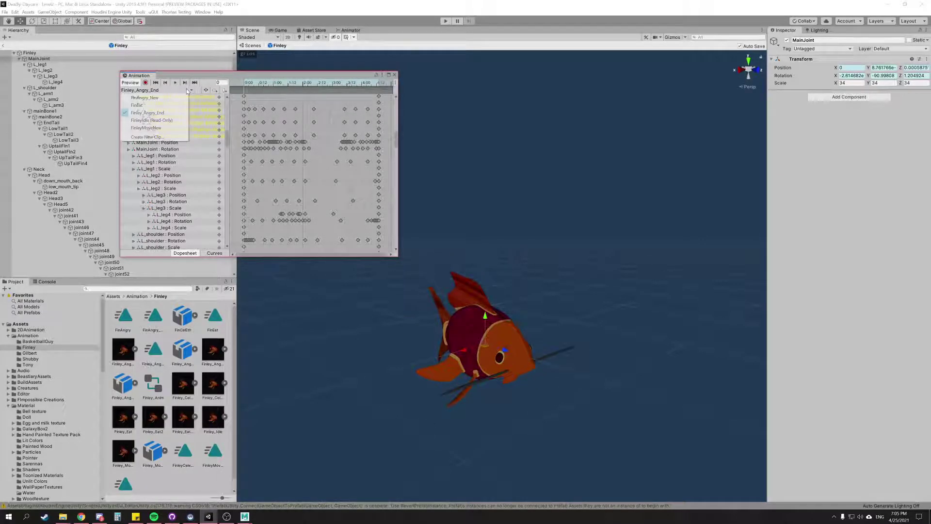
left_click(154, 120)
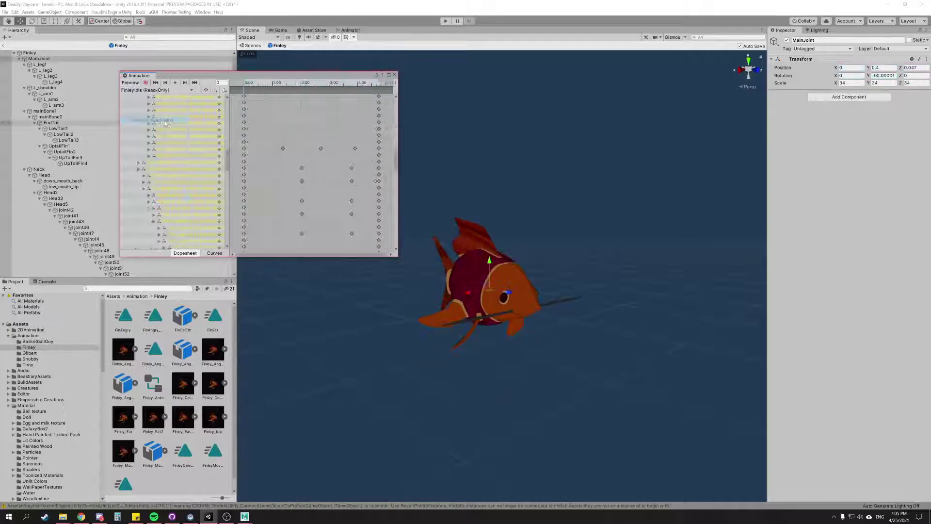
key("space")
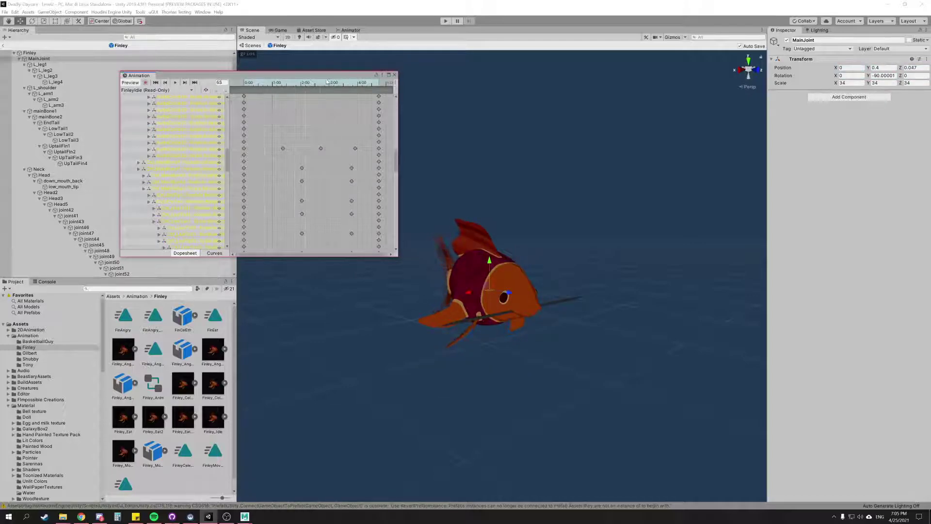
left_click(177, 89)
left_click(167, 114)
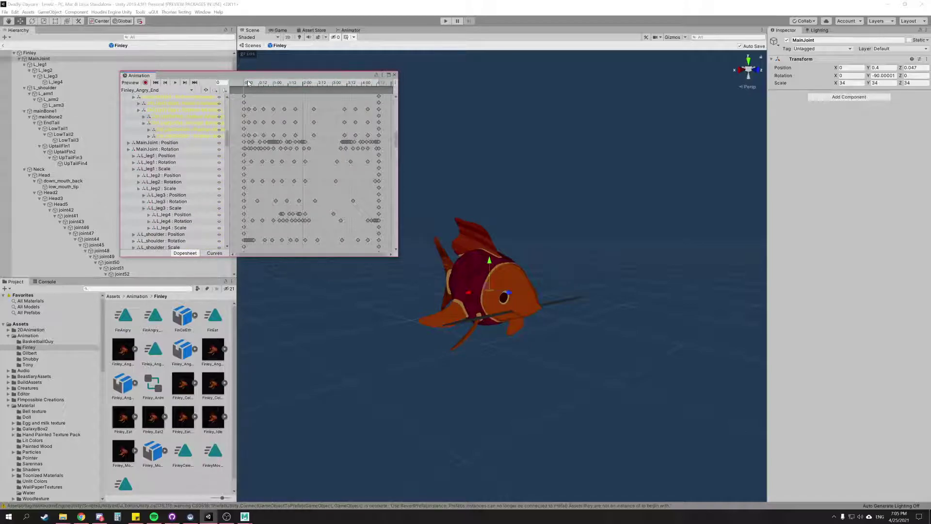
key("space")
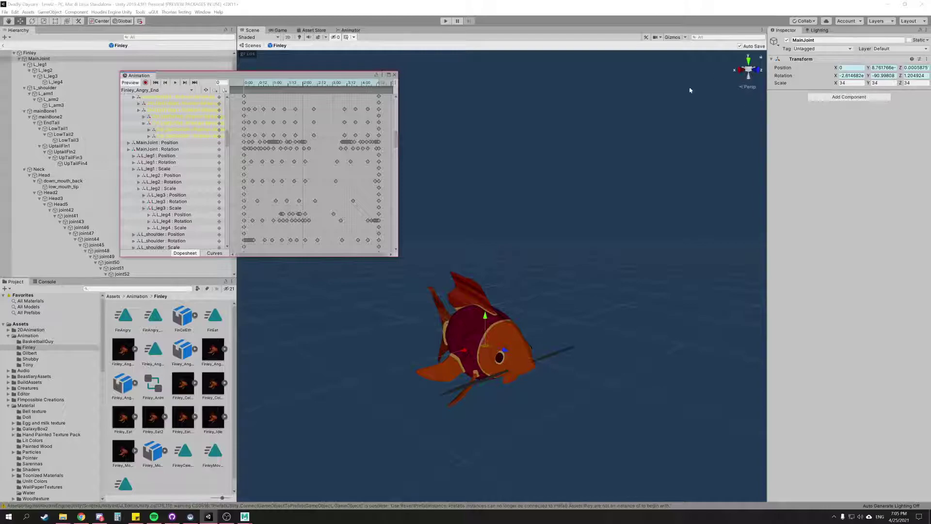
- Set the scene to an orthographic right-side view framed closely on Finley
left_click(739, 69)
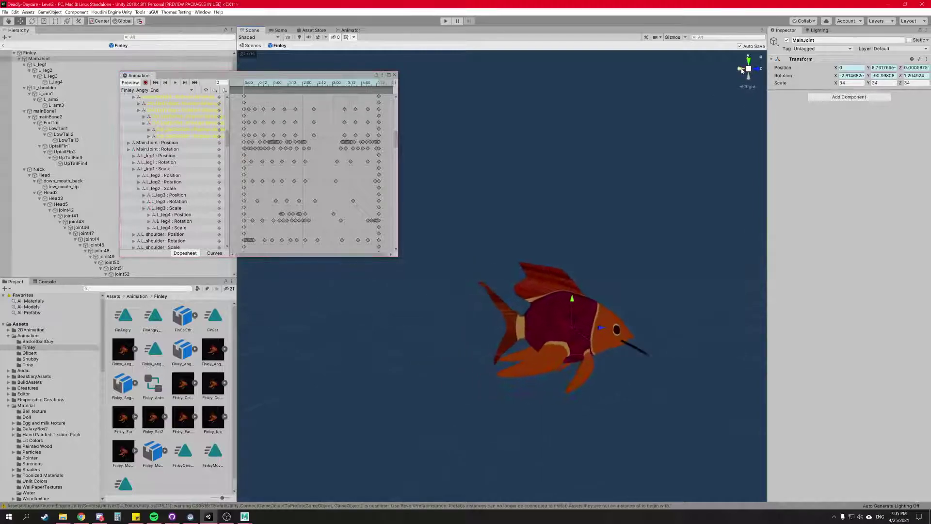
left_click(748, 69)
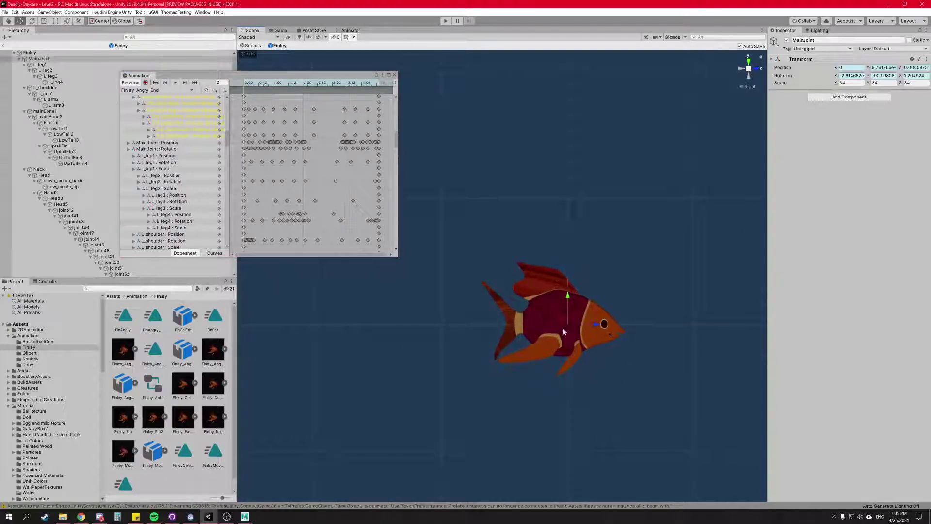
mouse_move(564, 332)
middle_mouse_down()
mouse_move(481, 331)
mouse_move(501, 334)
mouse_move(557, 316)
mouse_move(568, 323)
middle_mouse_up()
scroll(462, 317, "up", 2)
scroll(461, 320, "up", 3)
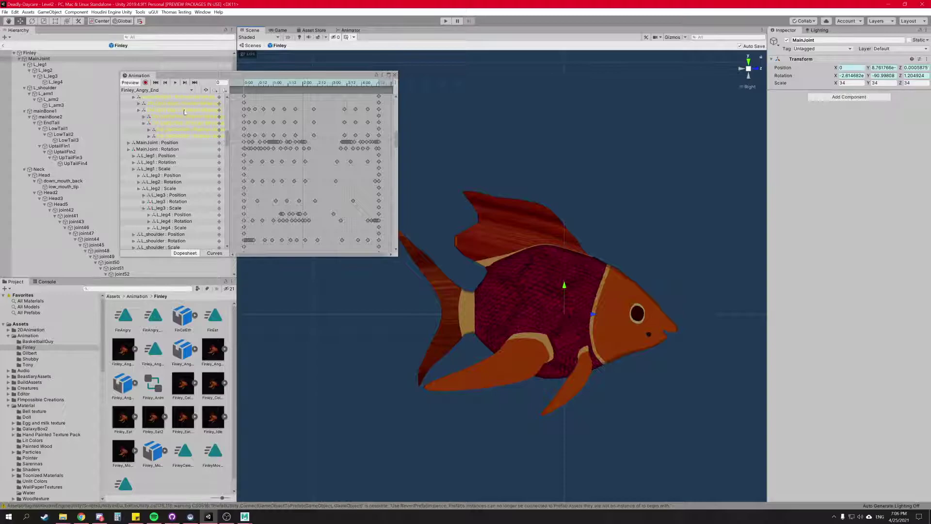
- Compare Finley's height in FinleyIdle and Finley_Angry_End, and try raising MainJoint to a Y position of 0.402
left_click(158, 90)
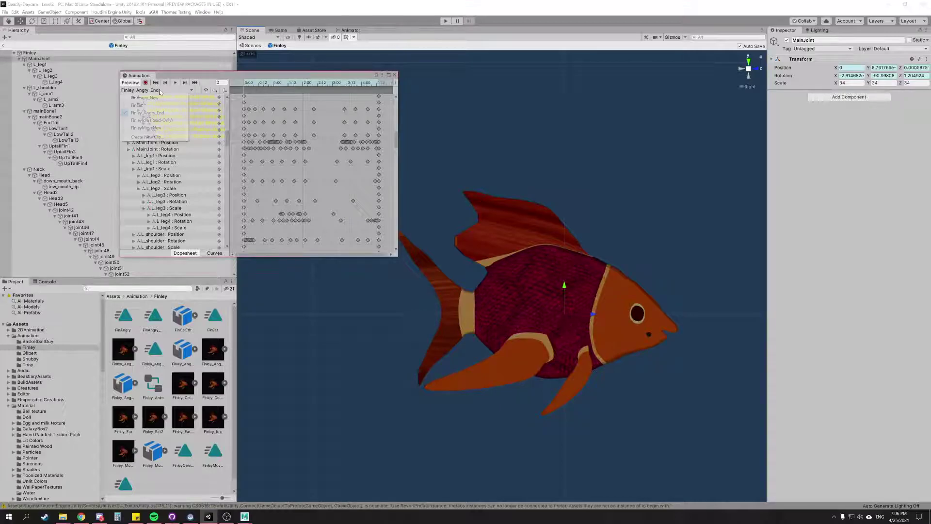
left_click(162, 119)
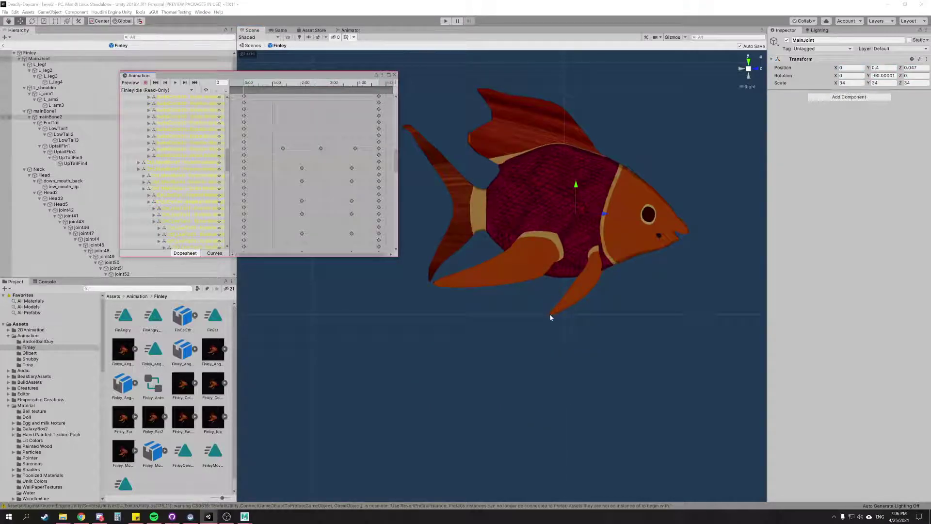
left_click(160, 90)
left_click(170, 116)
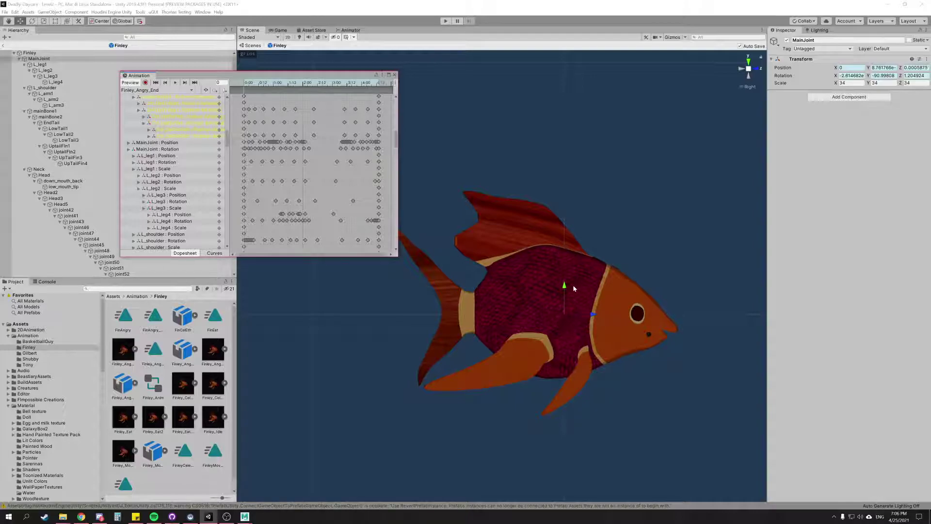
left_click_drag(564, 288, 564, 186)
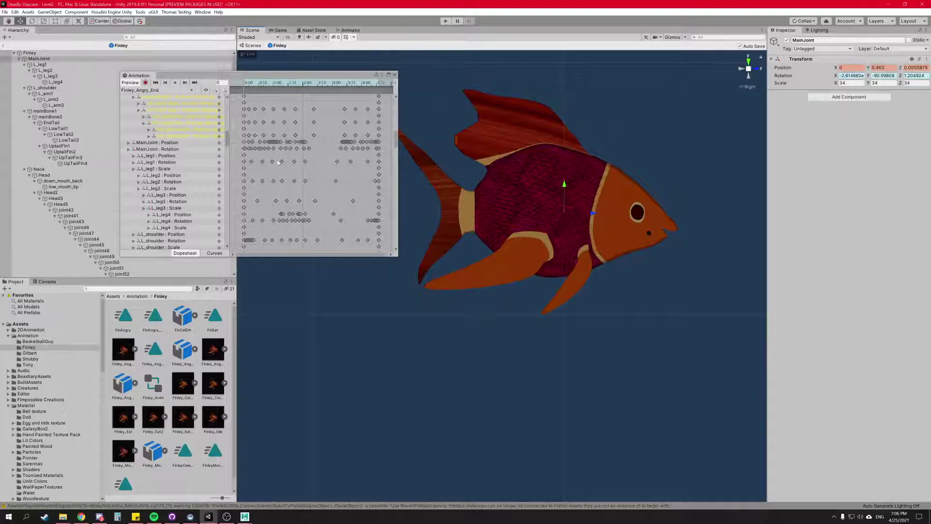
key("ctrl+z")
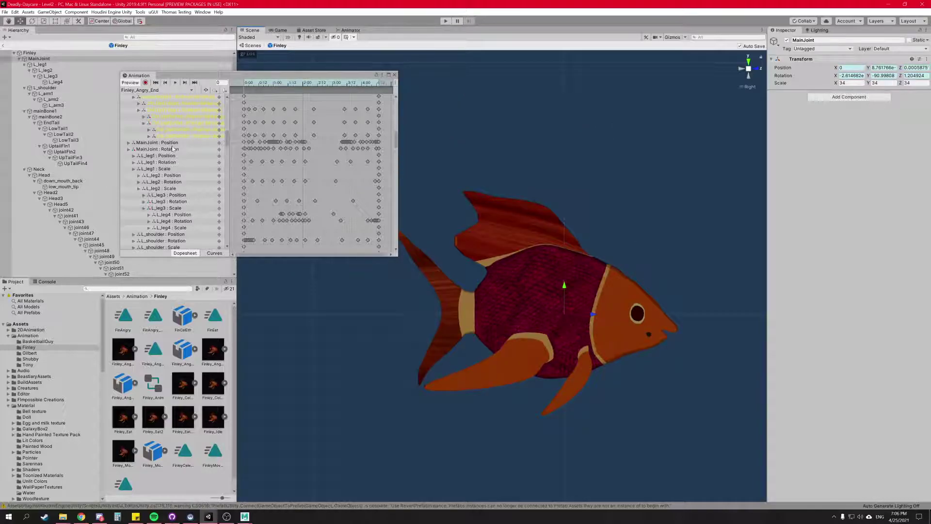
- Expand MainJoint's Position in Finley_Angry_End and delete all of its Position.y keys
scroll(172, 150, "up", 1)
left_click(160, 166)
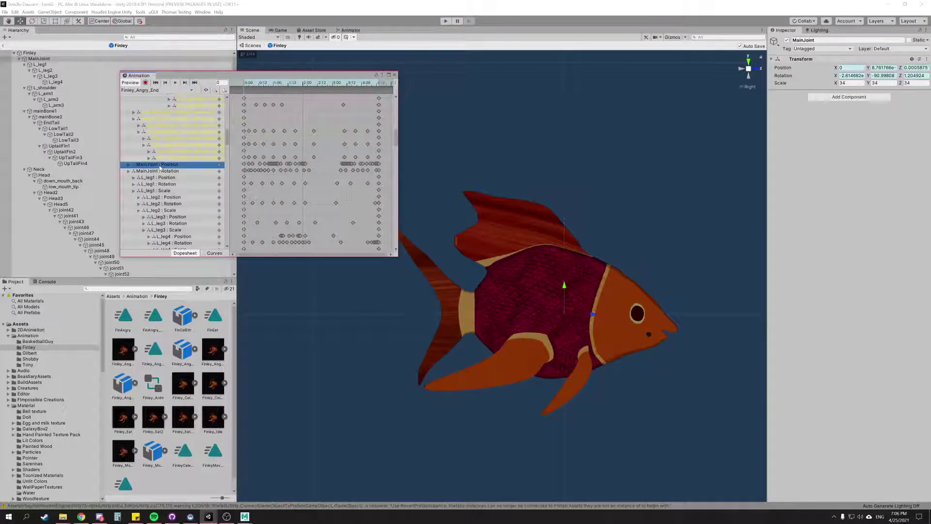
left_click(129, 165)
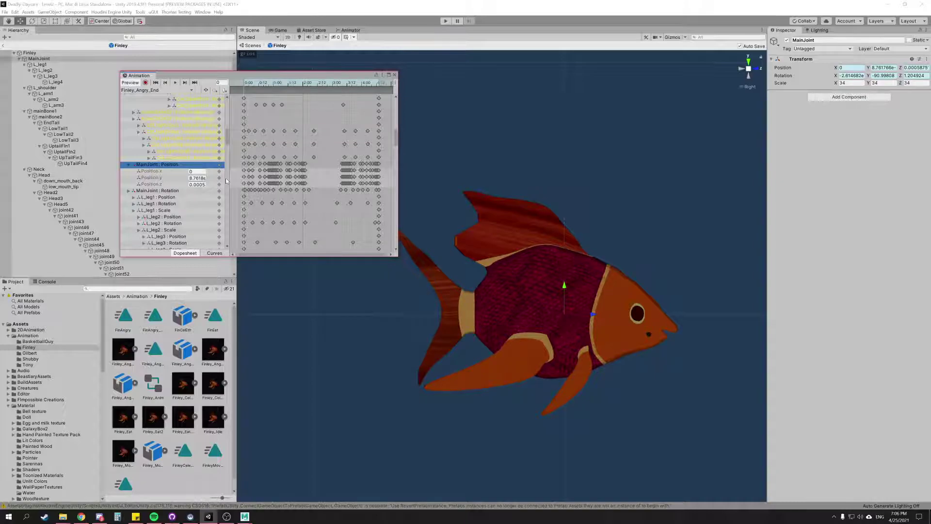
left_click_drag(235, 177, 388, 176)
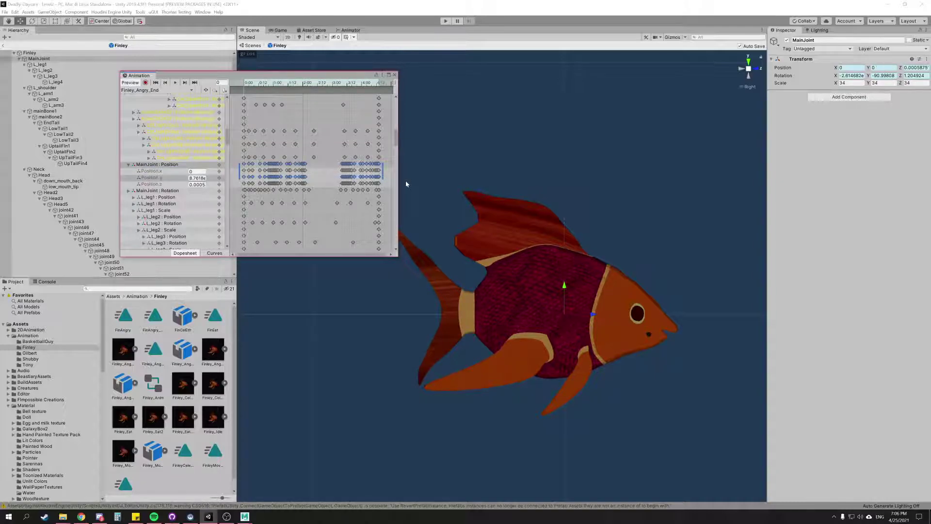
key("Delete")
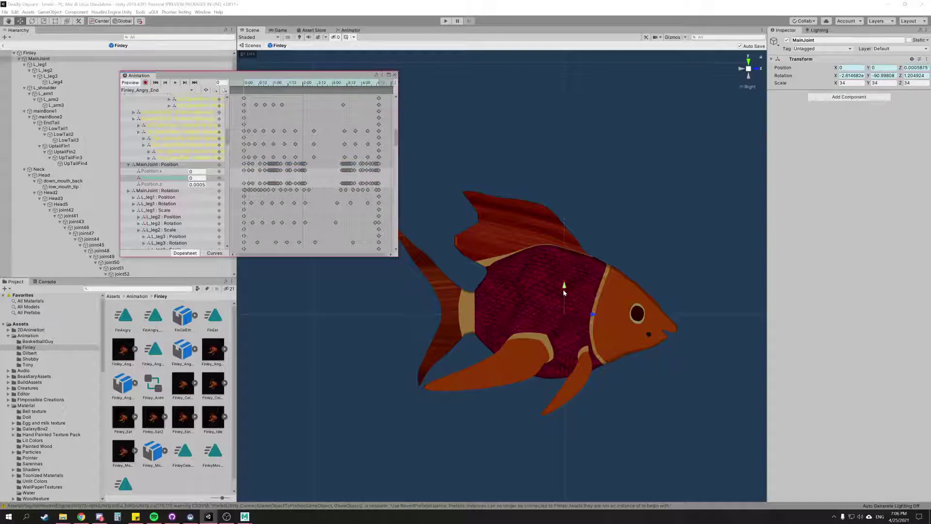
- Set MainJoint's Position.y to 0.405 at frame 0 of Finley_Angry_End
left_click_drag(564, 291, 566, 188)
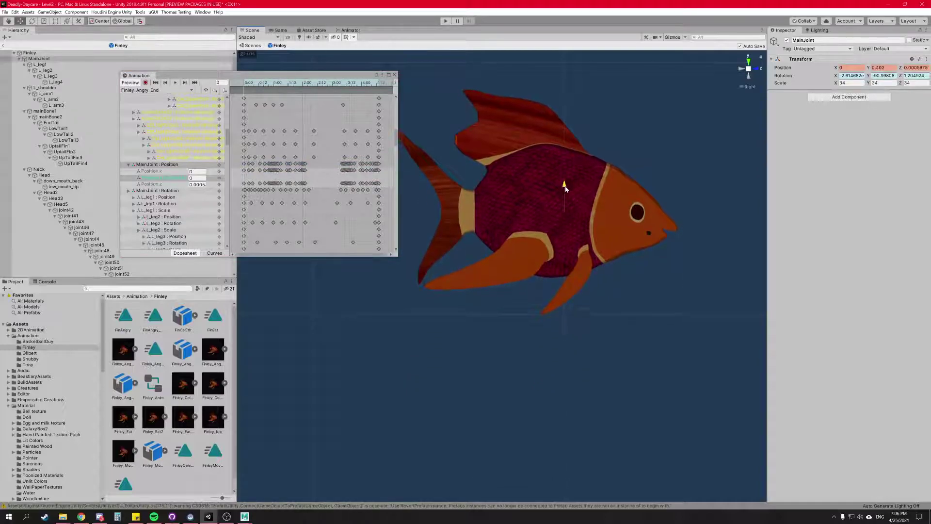
left_click(236, 193)
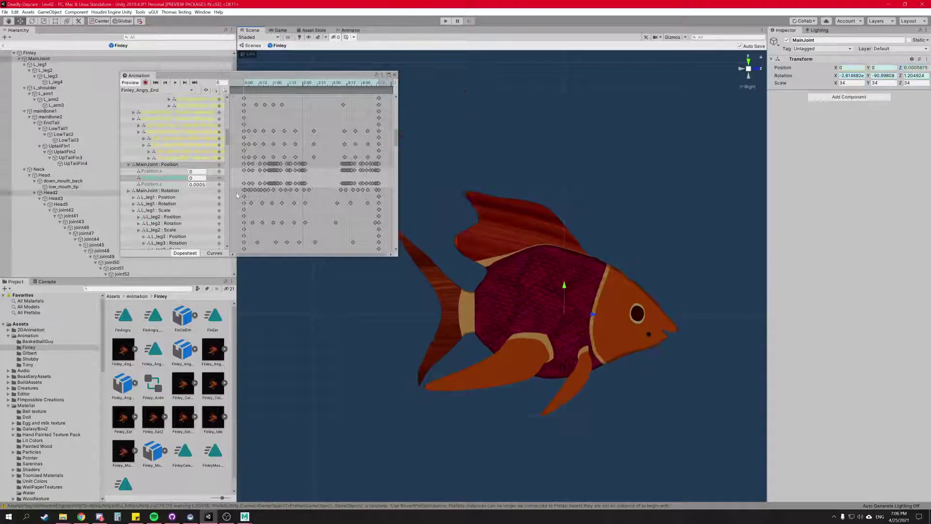
left_click(196, 177)
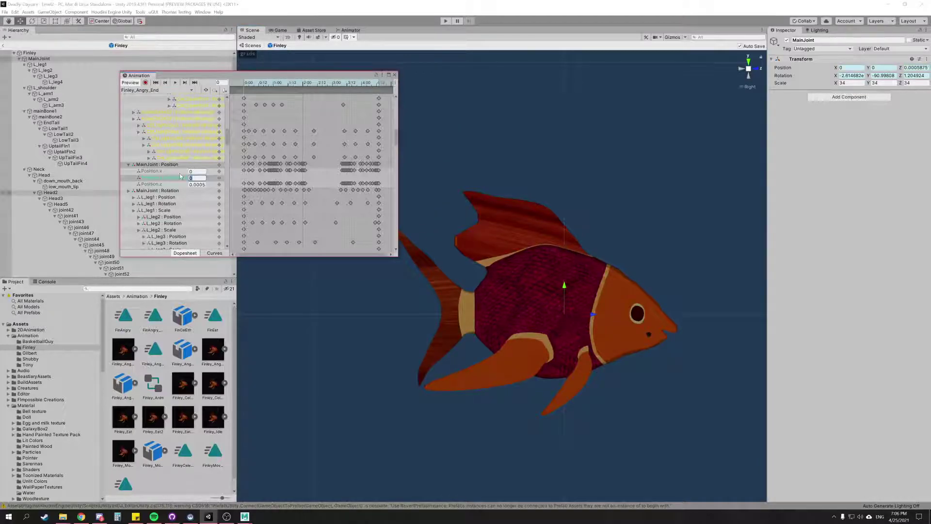
type("0.92")
key("Return")
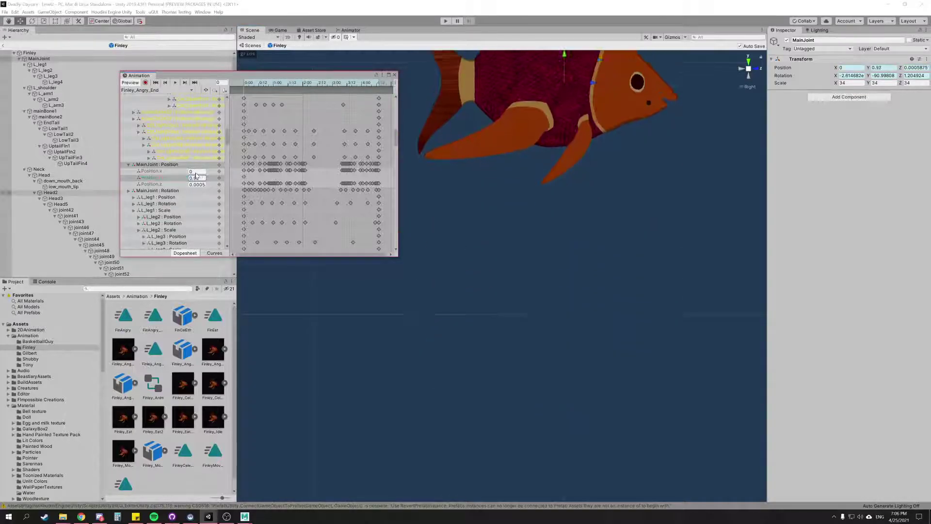
left_click_drag(197, 175, 190, 173)
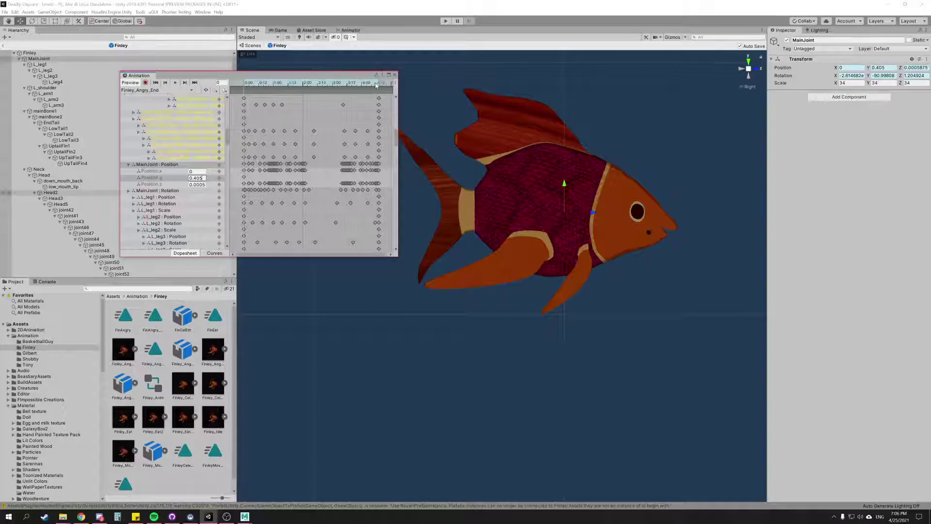
- Check Finley's height along the timeline and set MainJoint's Position.y to 0.49 at frame 34
left_click_drag(376, 85, 380, 84)
left_click_drag(303, 83, 223, 86)
left_click_drag(248, 83, 285, 69)
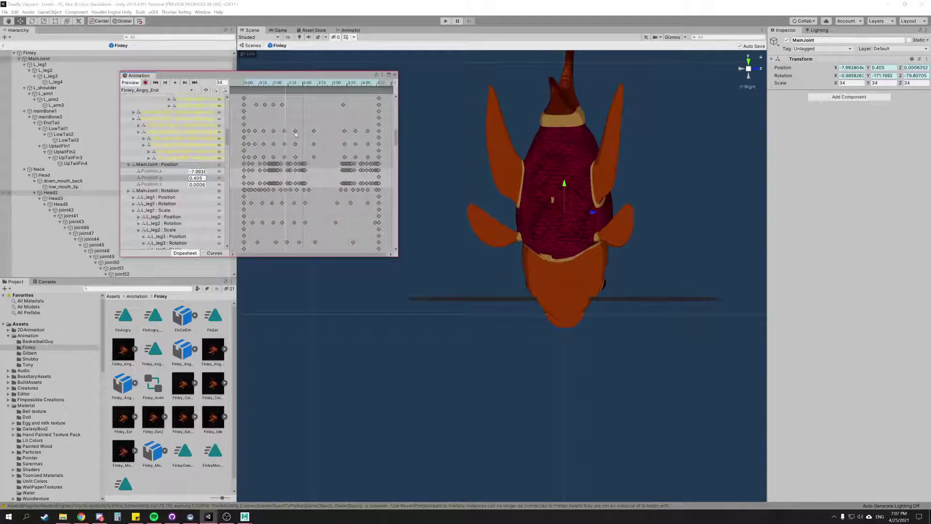
left_click_drag(189, 179, 189, 179)
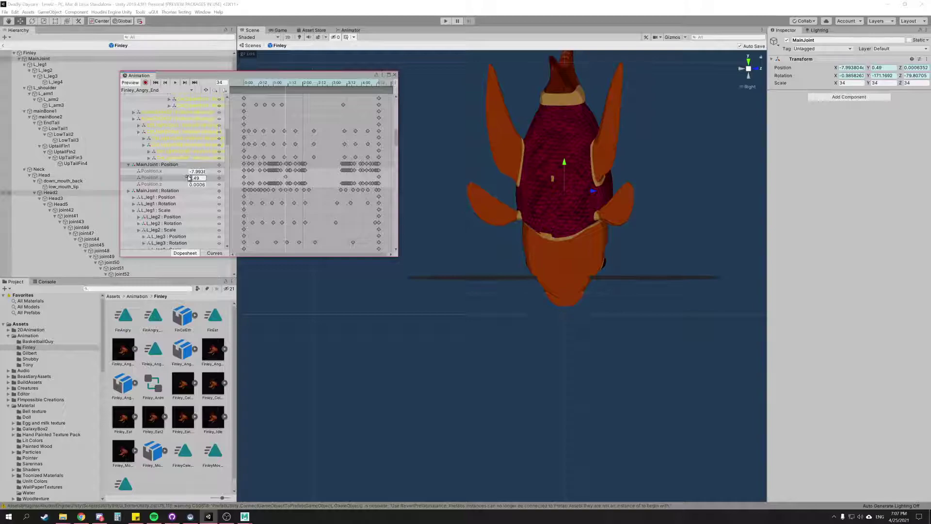
- Key an adjusted MainJoint Position.y at frame 78 and set it to 0.86 at frame 92
left_click_drag(285, 85, 338, 79)
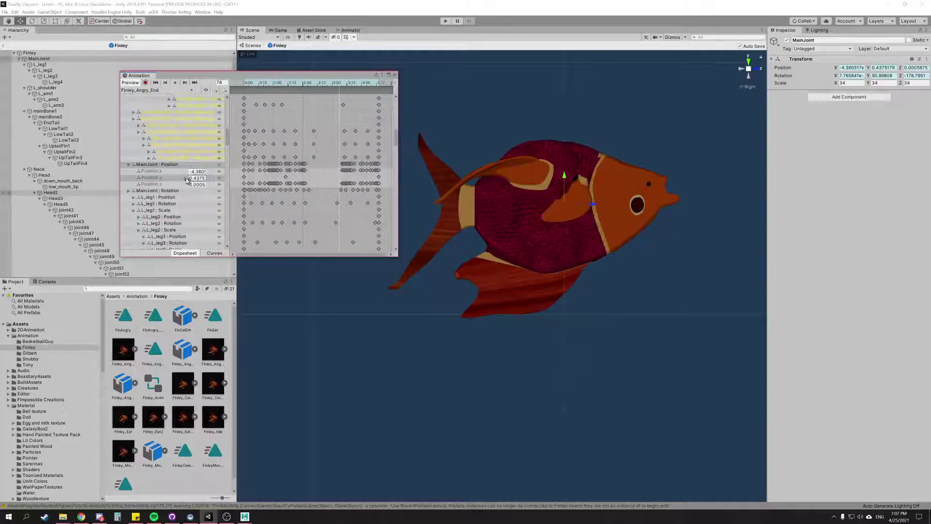
left_click_drag(188, 180, 189, 180)
left_click_drag(339, 85, 356, 82)
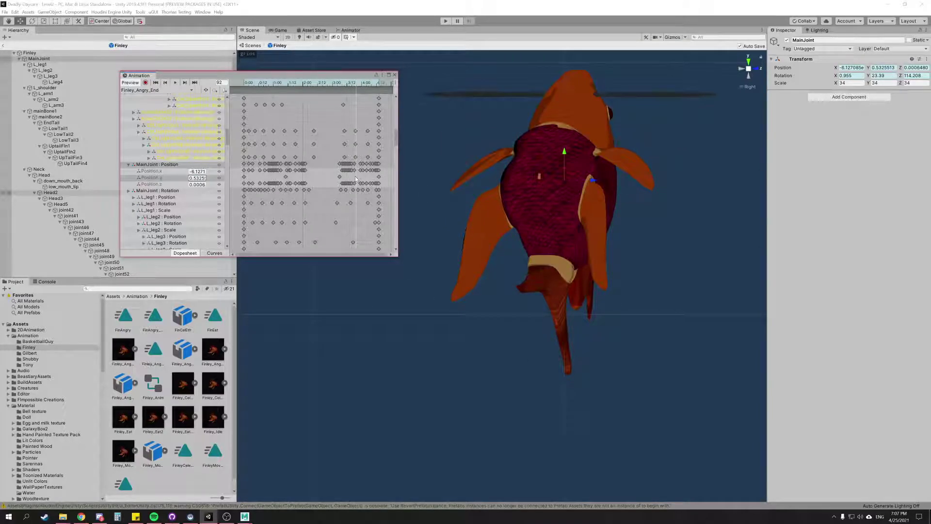
left_click_drag(188, 179, 192, 179)
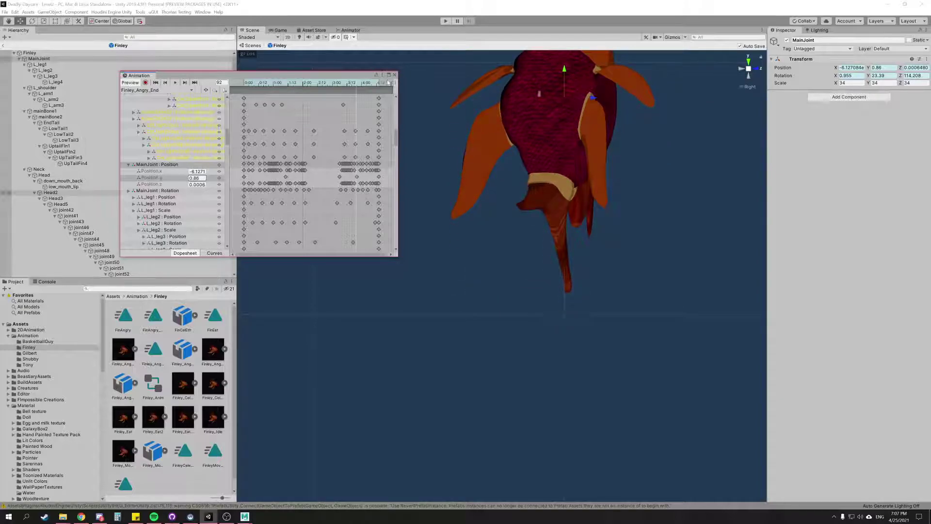
- Play back the adjusted Finley_Angry_End clip to review the motion, and close the Animation window
left_click_drag(357, 84, 165, 83)
left_click(177, 83)
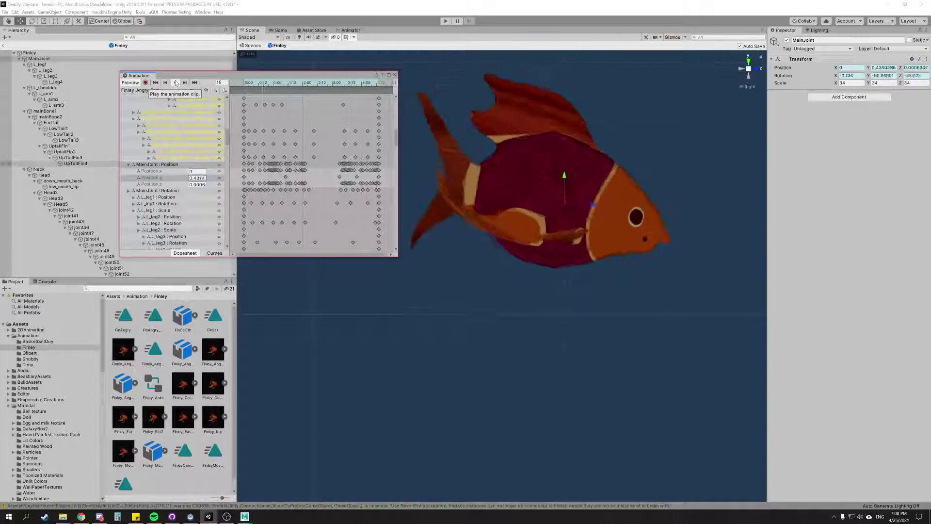
left_click(175, 82)
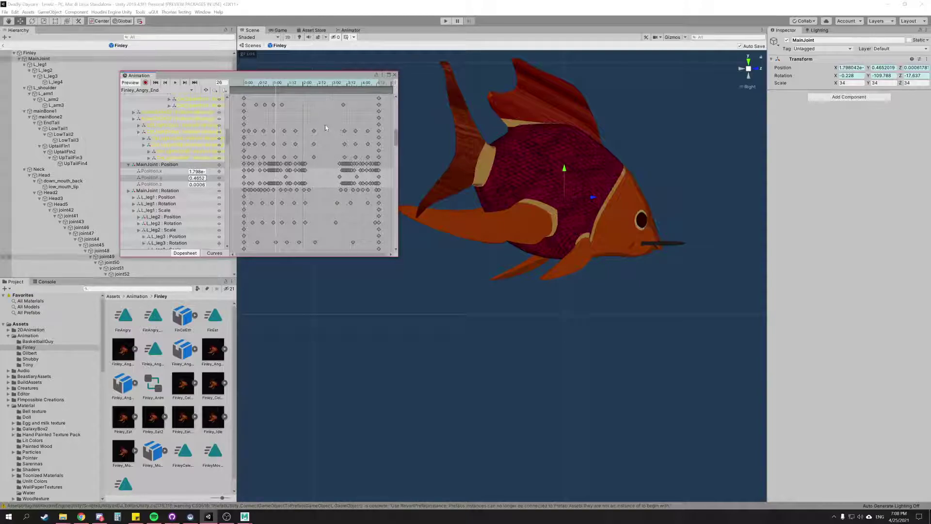
left_click(394, 75)
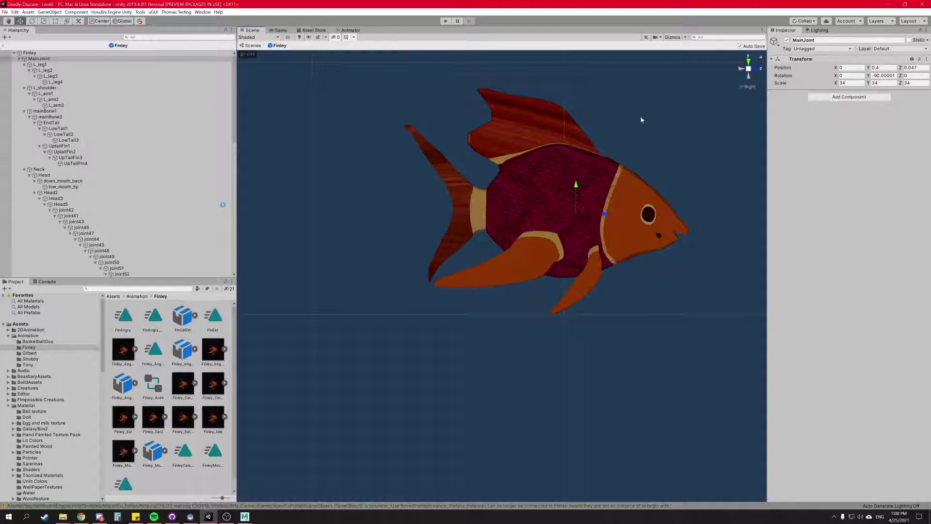
- Switch to GitHub Desktop, pull the latest origin changes into Deadly-Daycare's master branch, and return to Unity
left_click(172, 516)
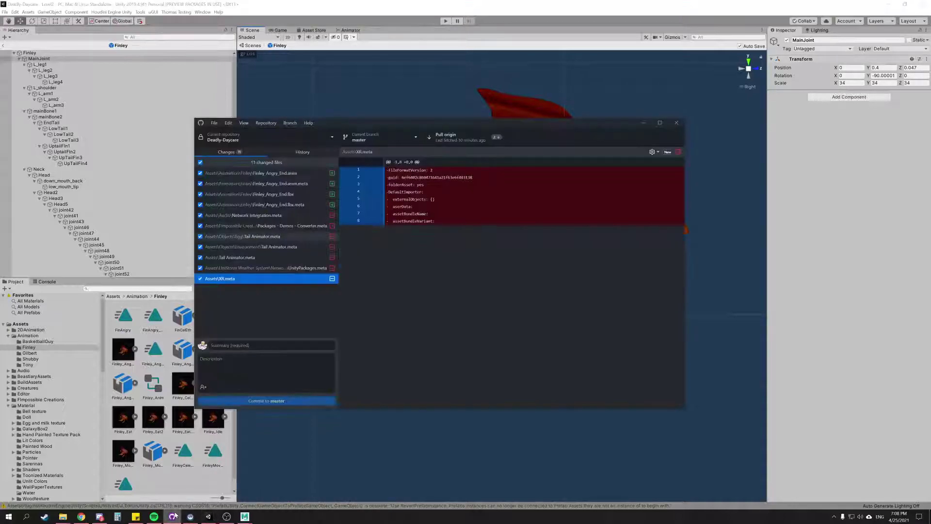
left_click(446, 137)
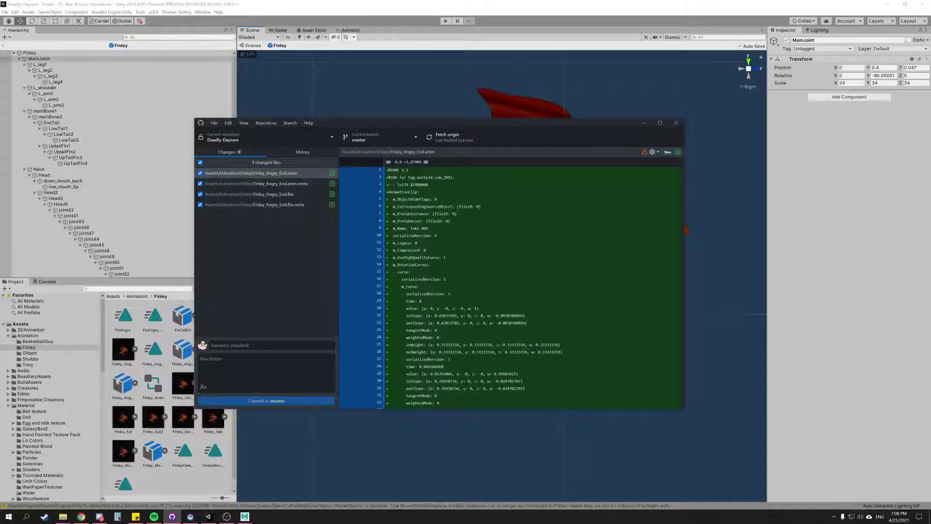
left_click(254, 8)
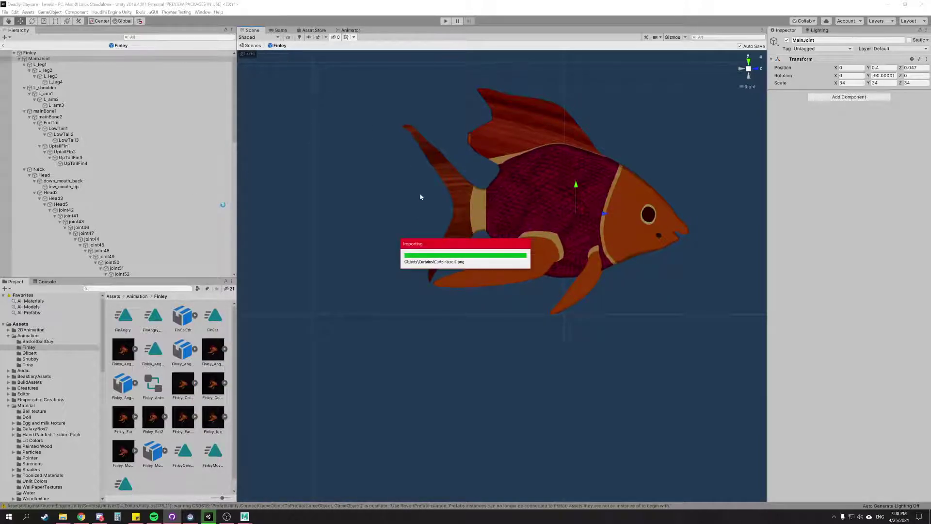
- Find the FinleyCelebrateNew clip in the Finley animation folder and assign it as the Motion of the Clelebrate state in Finley's Animator
left_click(347, 31)
left_click(487, 204)
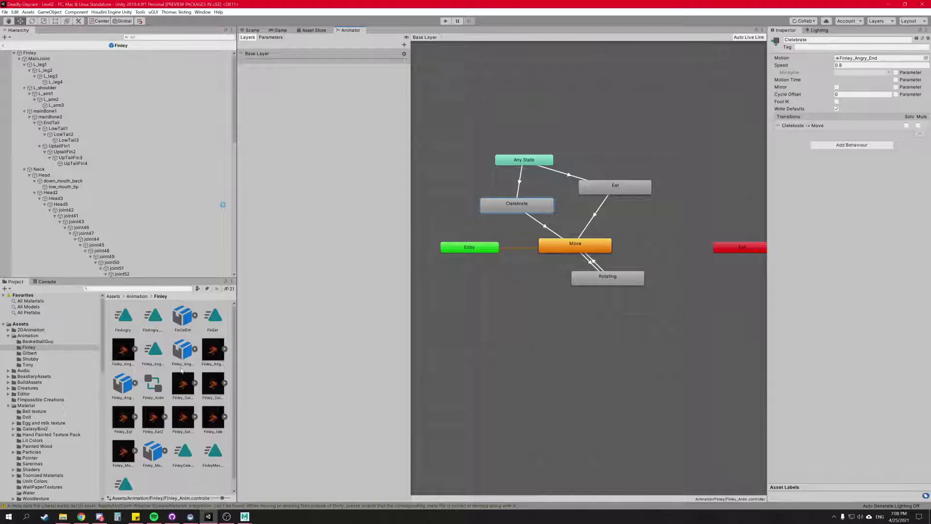
left_click(155, 321)
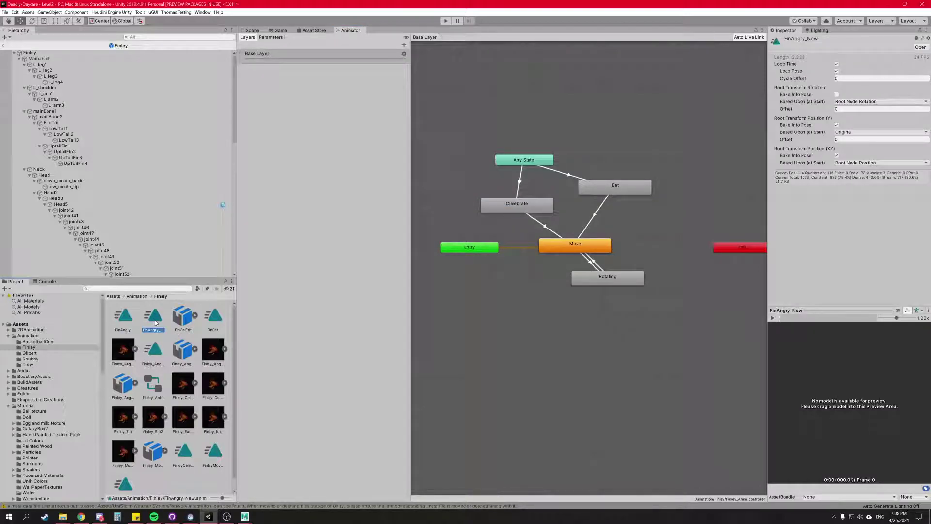
left_click(183, 453)
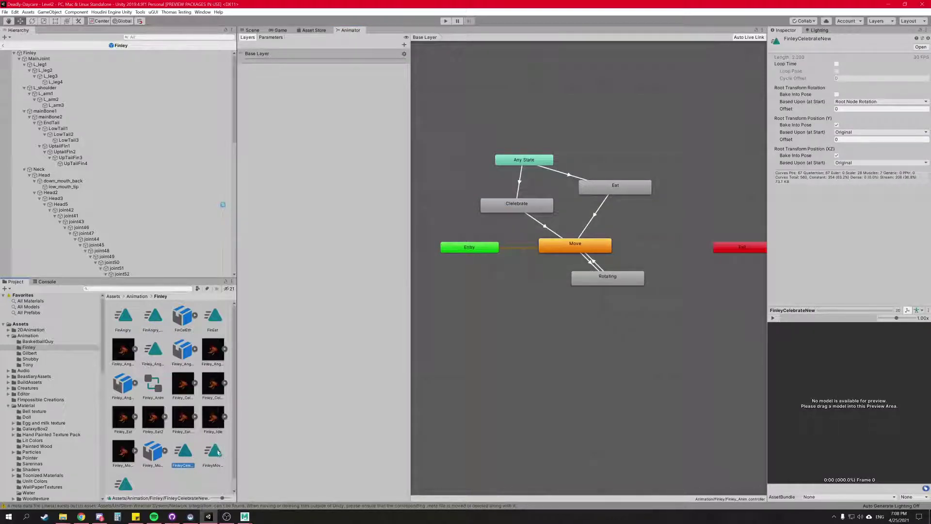
left_click(216, 451)
left_click(118, 489)
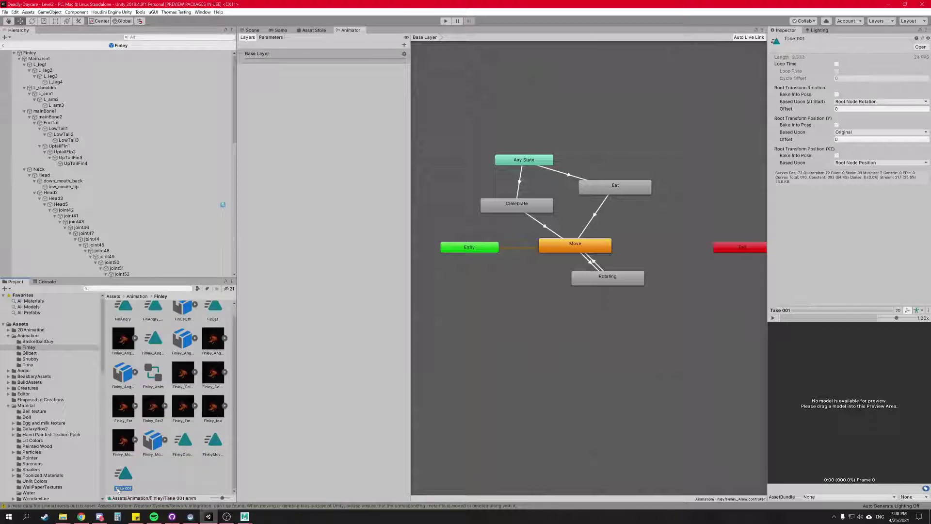
left_click(184, 448)
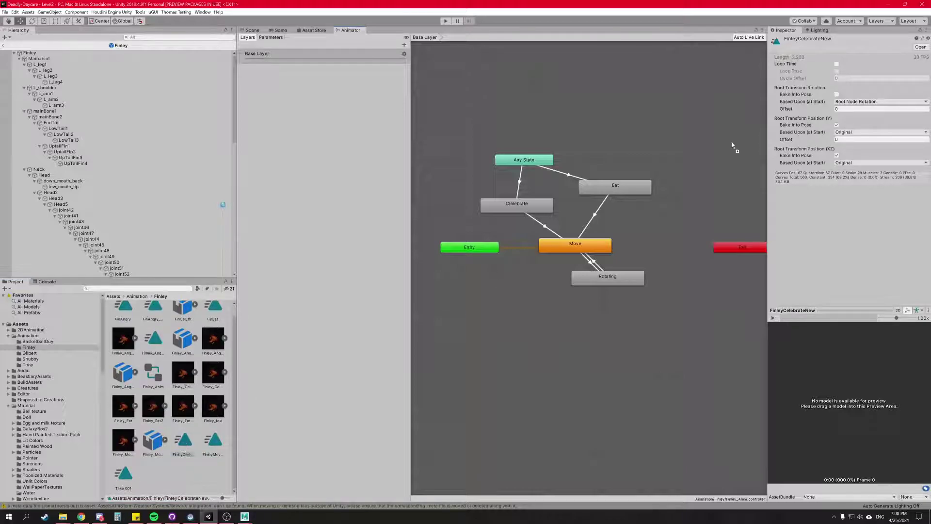
left_click(513, 205)
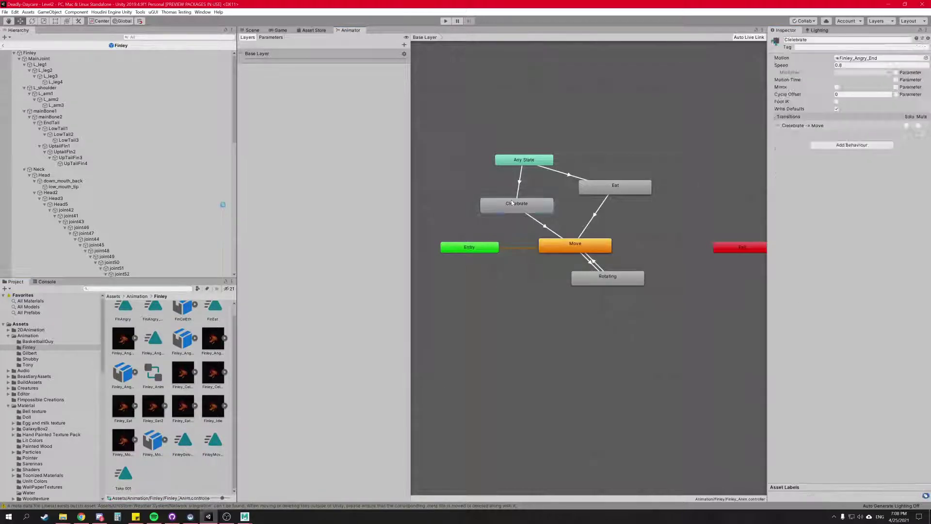
left_click_drag(672, 176, 878, 59)
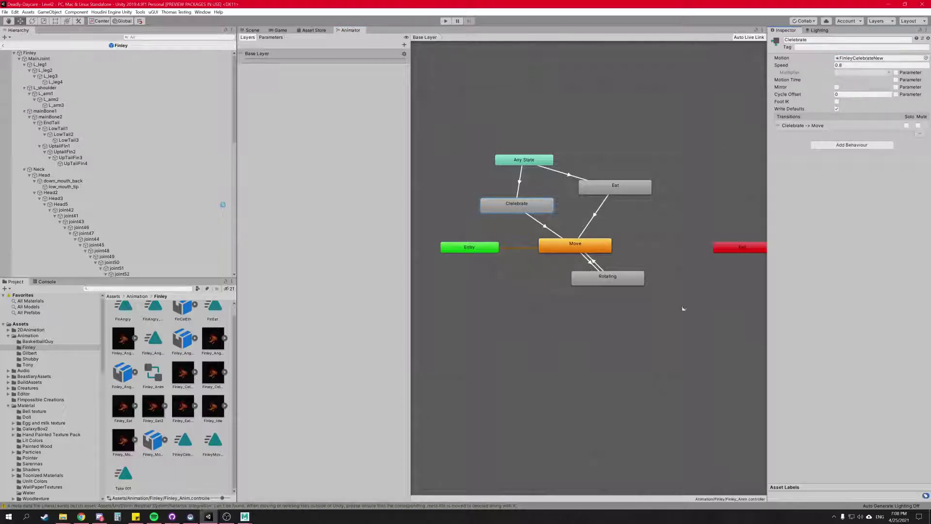